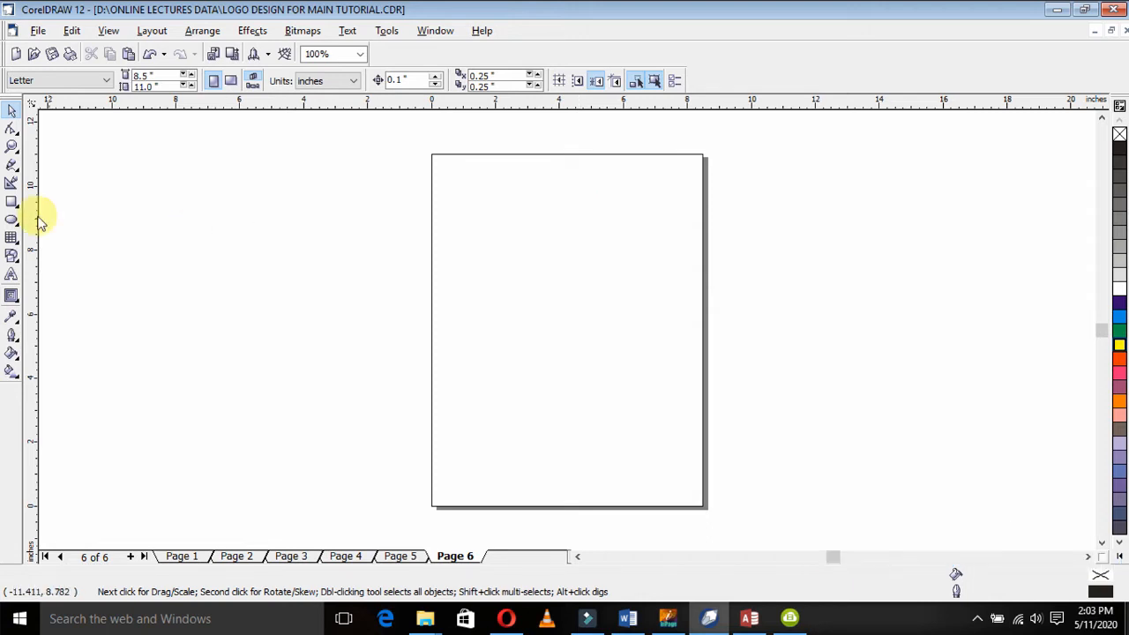
# - Draw a rectangle on the page and stretch it to about 3.9 by 5.7 inches
pyautogui.click(12, 205)
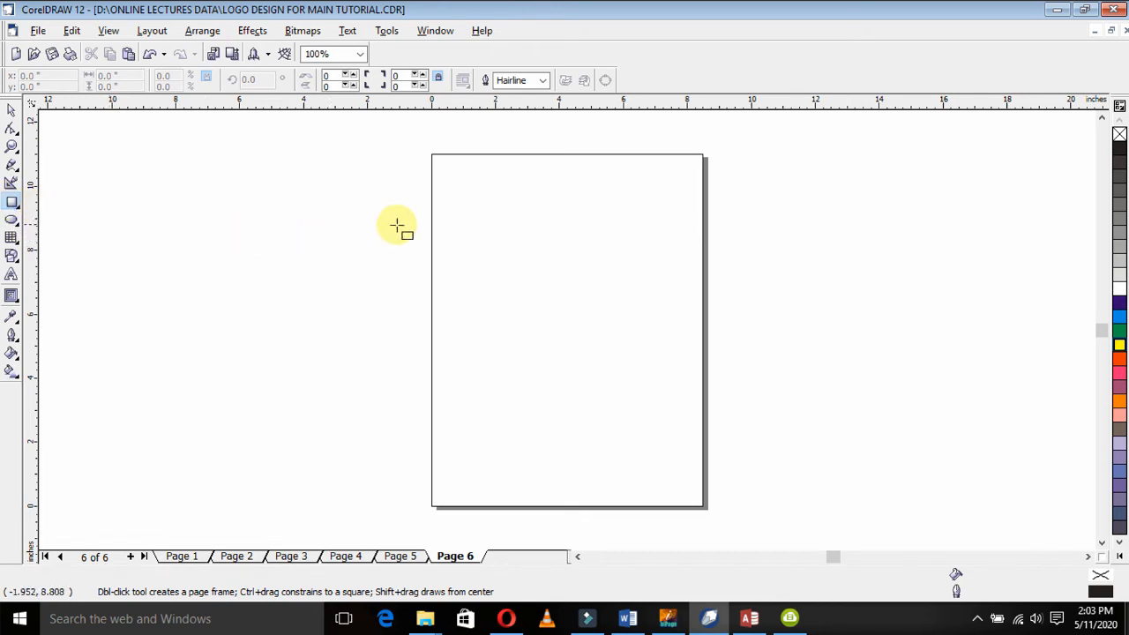
pyautogui.moveTo(496, 228); pyautogui.dragTo(568, 384)
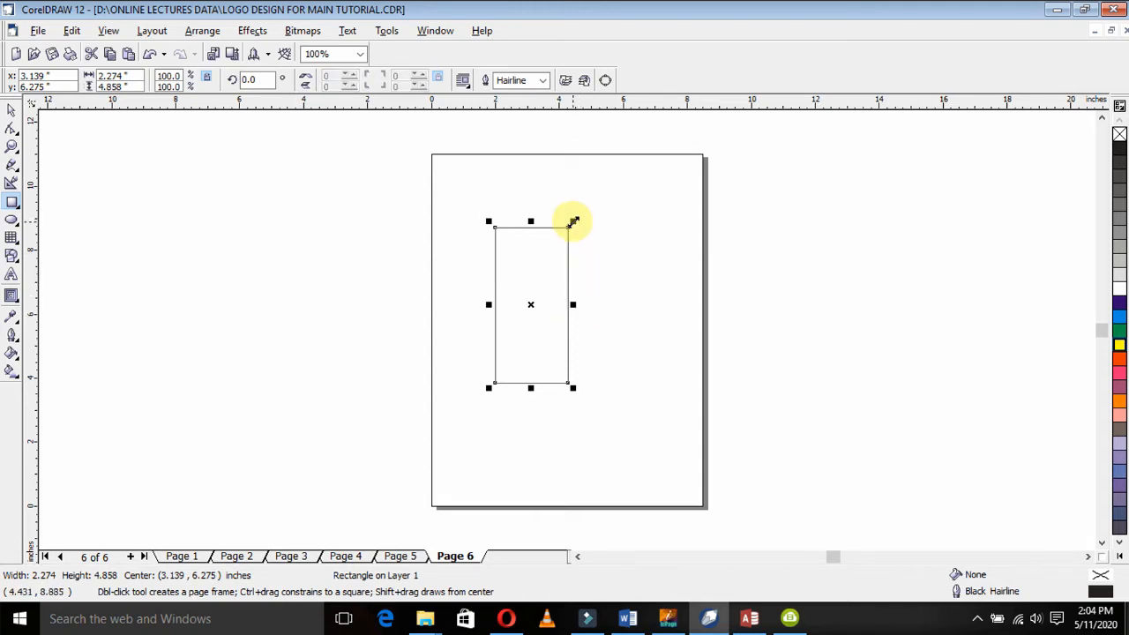
pyautogui.moveTo(574, 221); pyautogui.dragTo(602, 242)
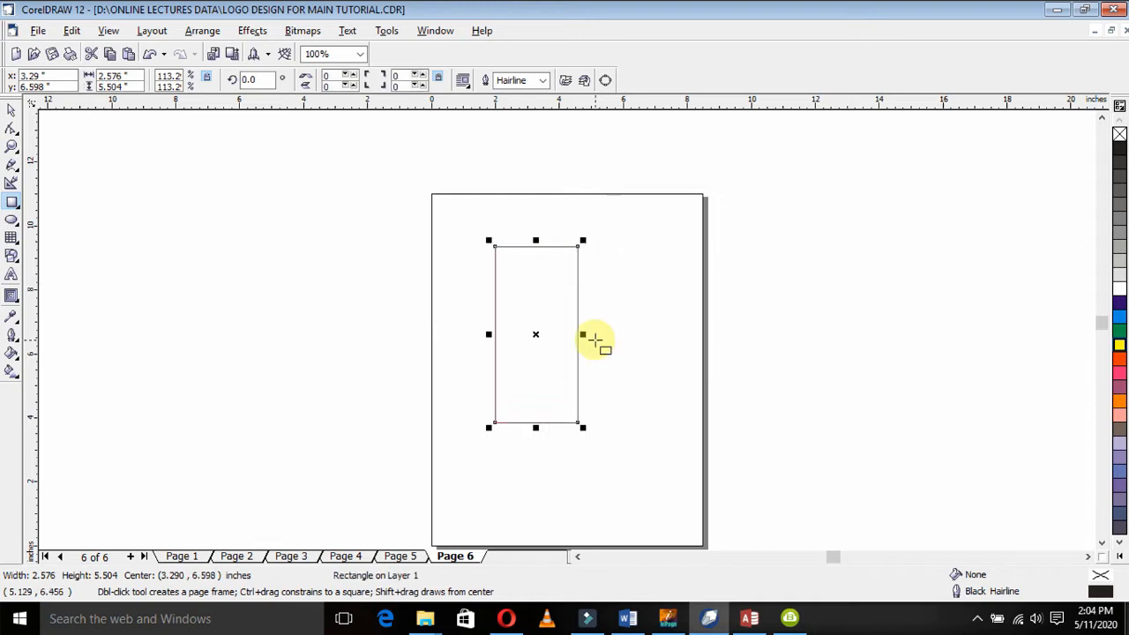
pyautogui.moveTo(583, 334); pyautogui.dragTo(625, 333)
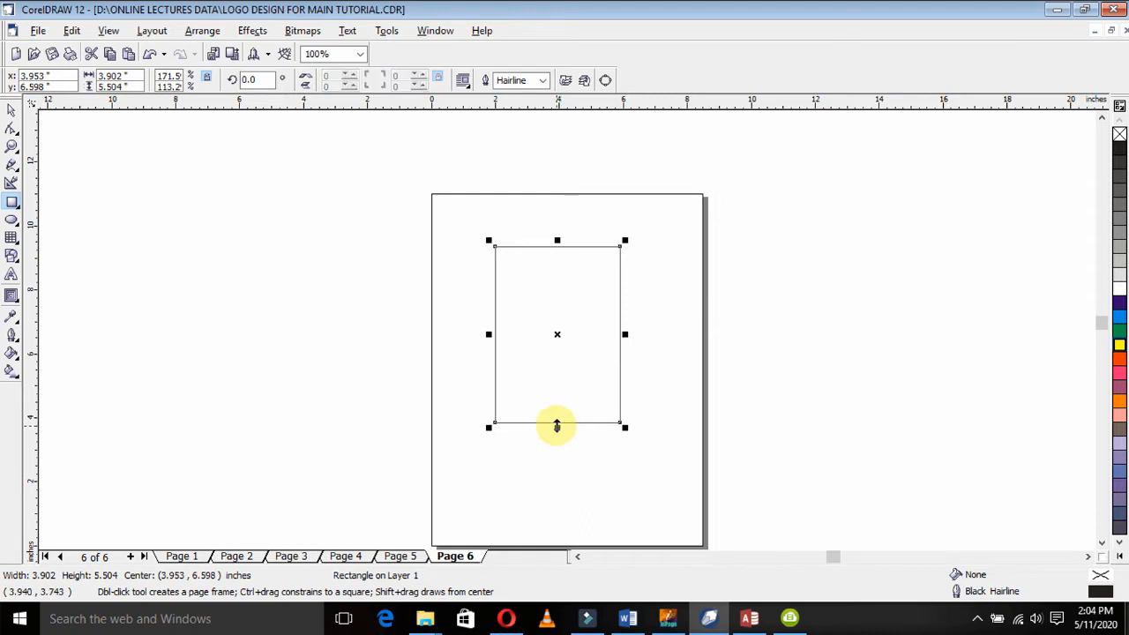
pyautogui.moveTo(557, 427)
pyautogui.mouseDown()
pyautogui.moveTo(539, 368)
pyautogui.moveTo(548, 323)
pyautogui.moveTo(563, 433)
pyautogui.moveTo(547, 295)
pyautogui.moveTo(573, 440)
pyautogui.moveTo(571, 431)
pyautogui.mouseUp()
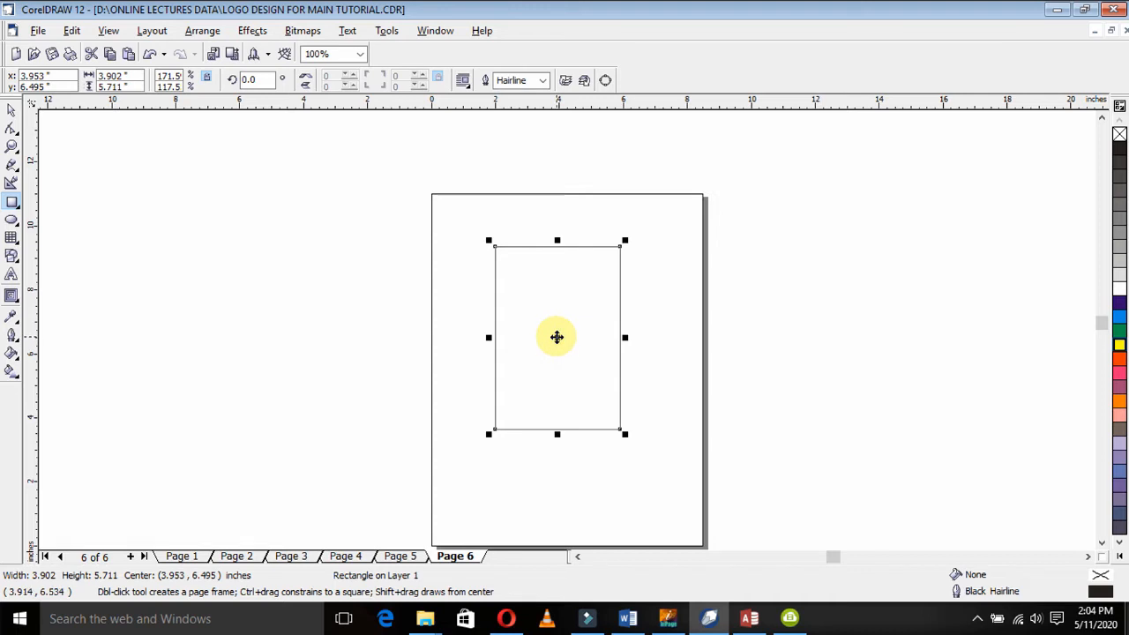
# - Try rotating the rectangle and skewing it vertically, undoing each change
pyautogui.click(557, 337)
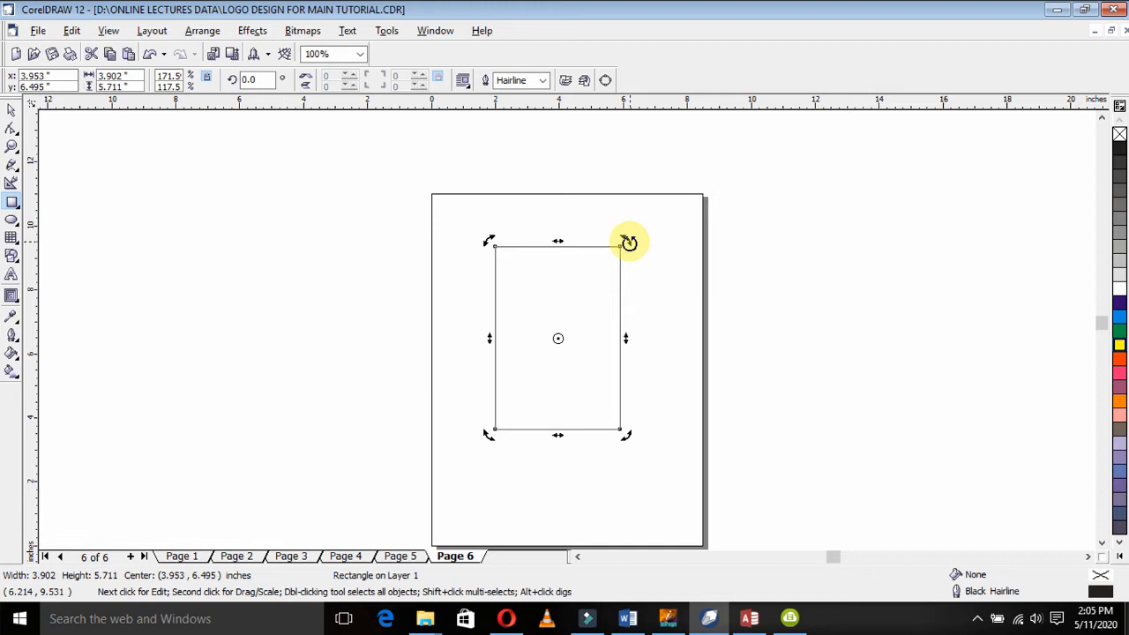
pyautogui.moveTo(629, 242); pyautogui.dragTo(527, 380)
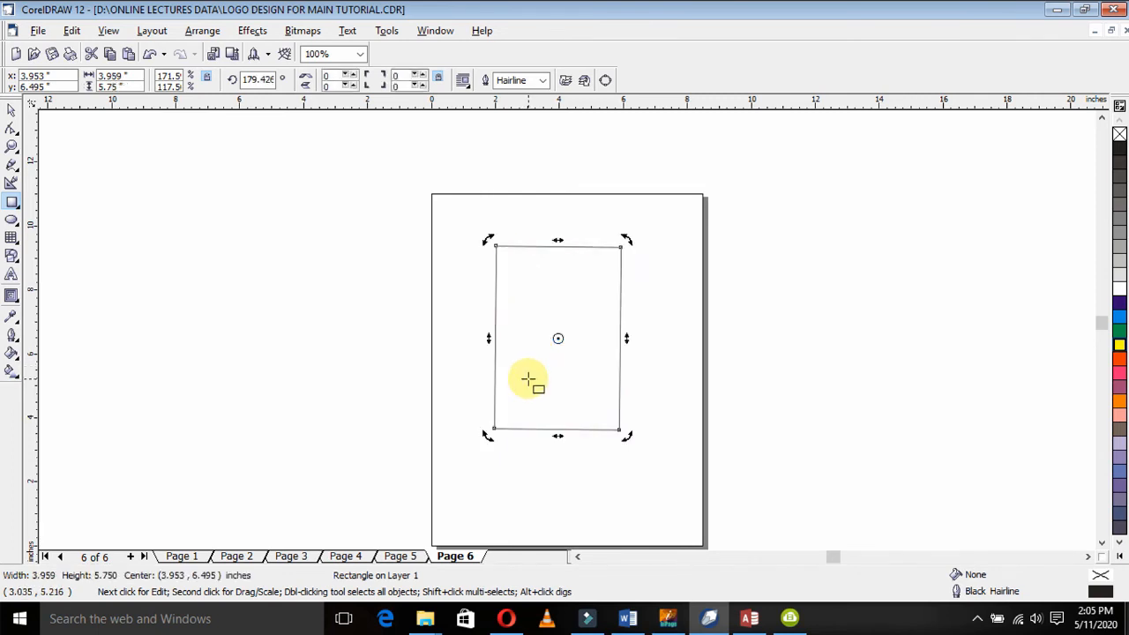
pyautogui.hotkey('ctrl', 'z')
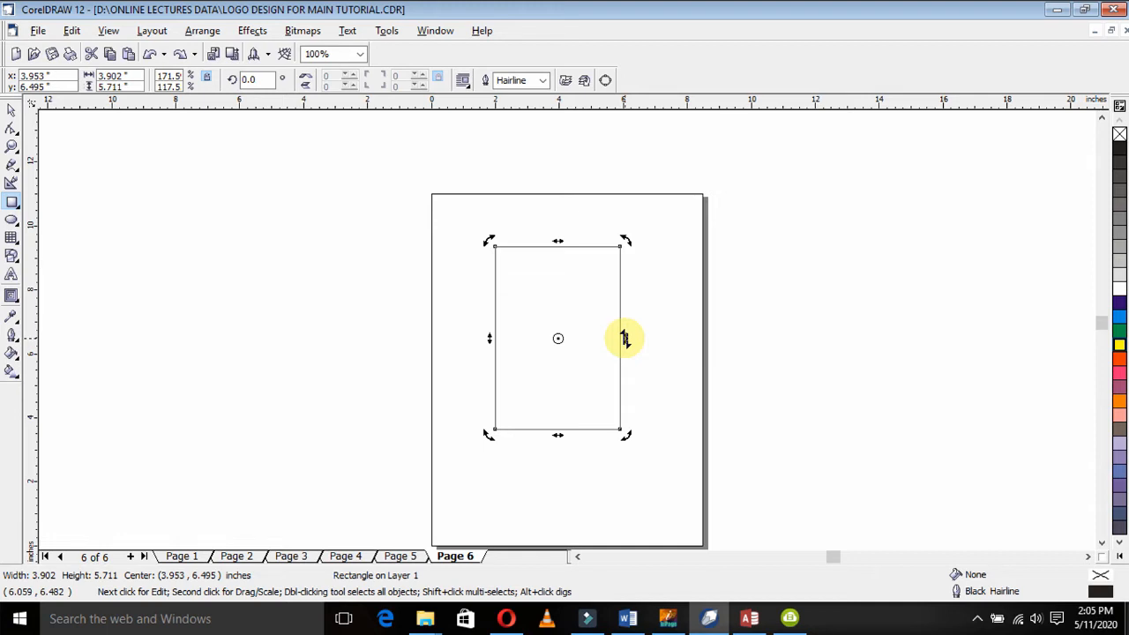
pyautogui.moveTo(624, 338); pyautogui.dragTo(561, 332)
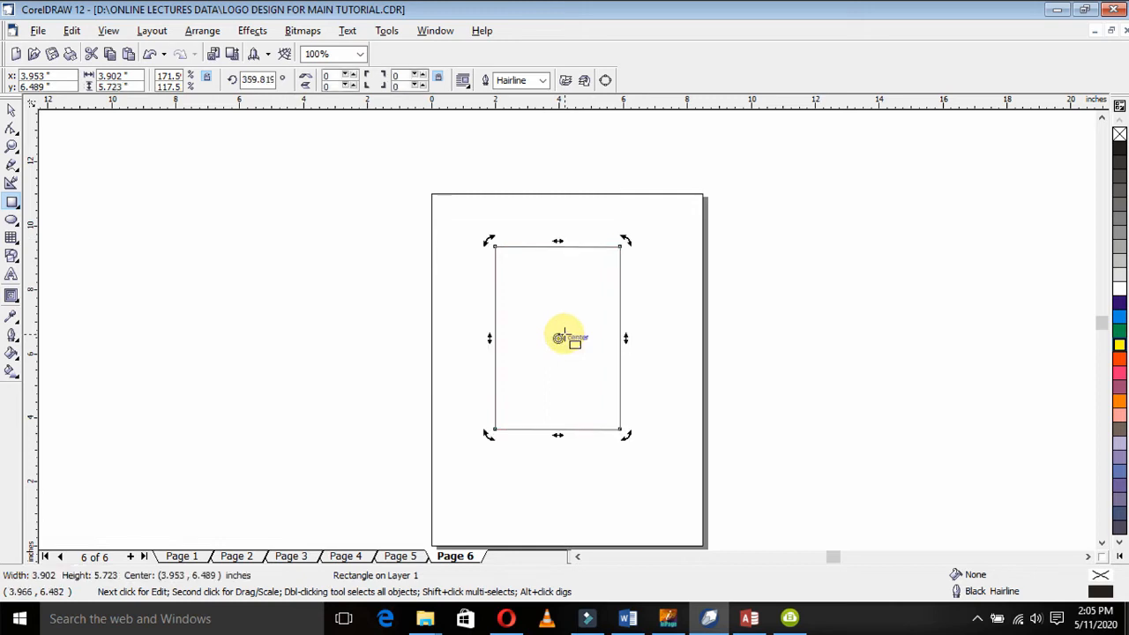
pyautogui.click(564, 335)
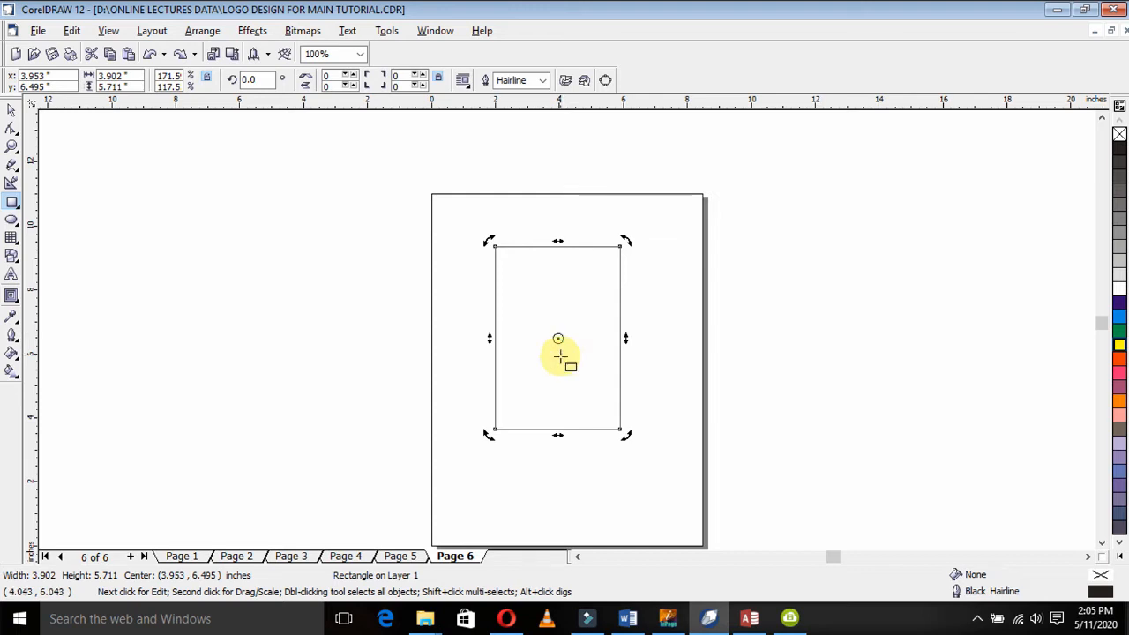
# - Move the rectangle's rotation centre near its upper-left corner, try rotating around it, and undo the changes
pyautogui.moveTo(559, 339); pyautogui.dragTo(516, 269)
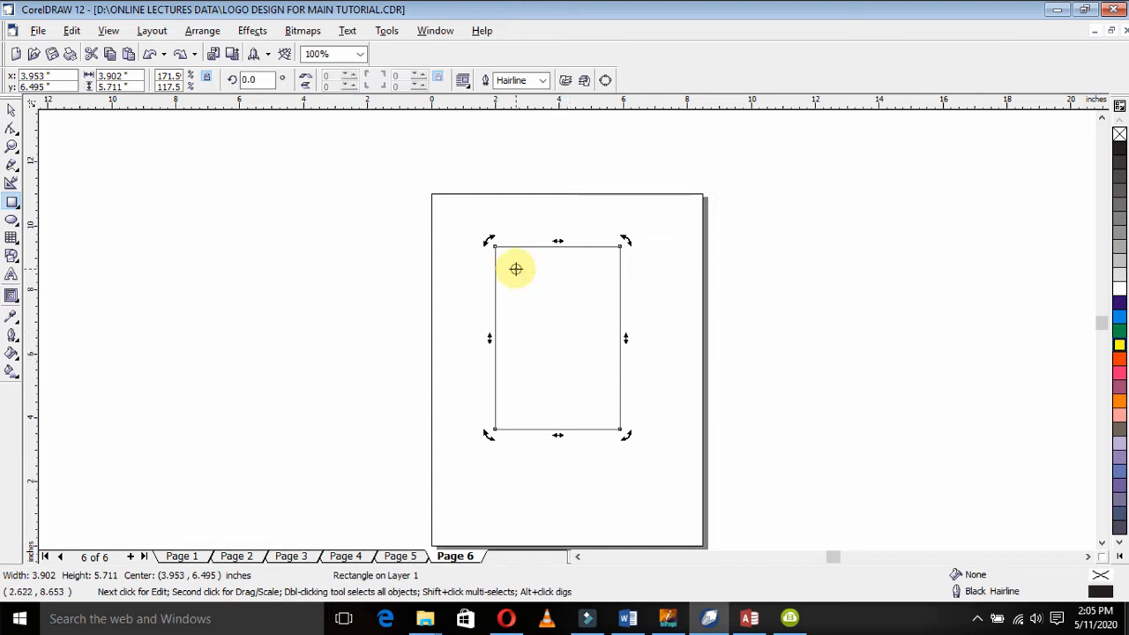
pyautogui.moveTo(490, 240)
pyautogui.mouseDown()
pyautogui.moveTo(557, 230)
pyautogui.moveTo(527, 332)
pyautogui.moveTo(500, 274)
pyautogui.moveTo(504, 212)
pyautogui.moveTo(504, 252)
pyautogui.mouseUp()
pyautogui.hotkey('ctrl', 'z')
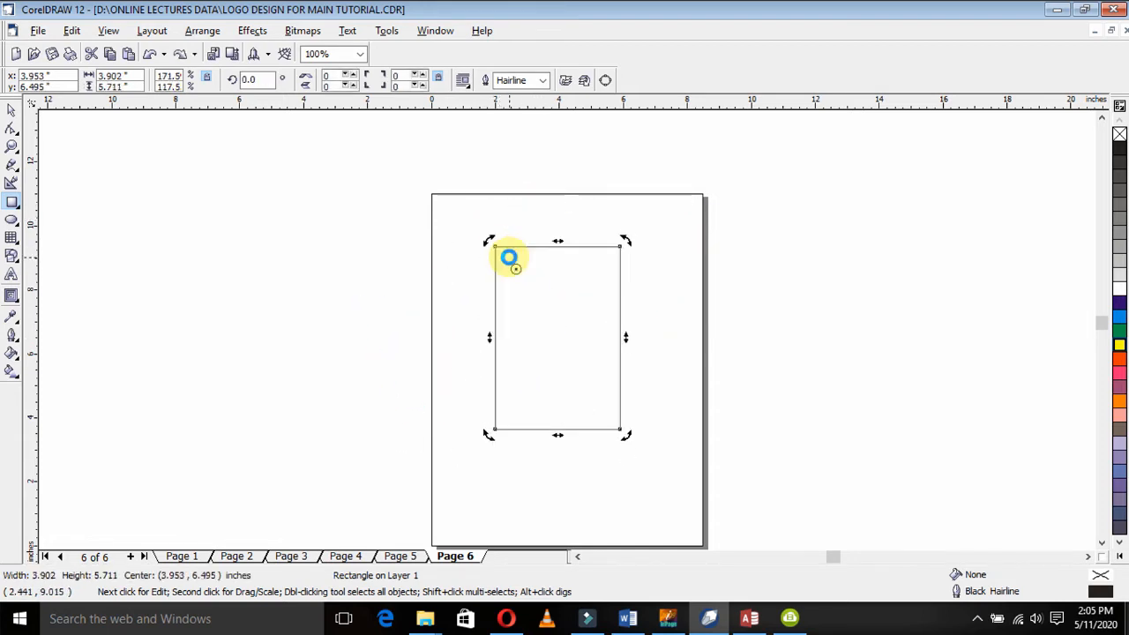
pyautogui.hotkey('ctrl', 'z')
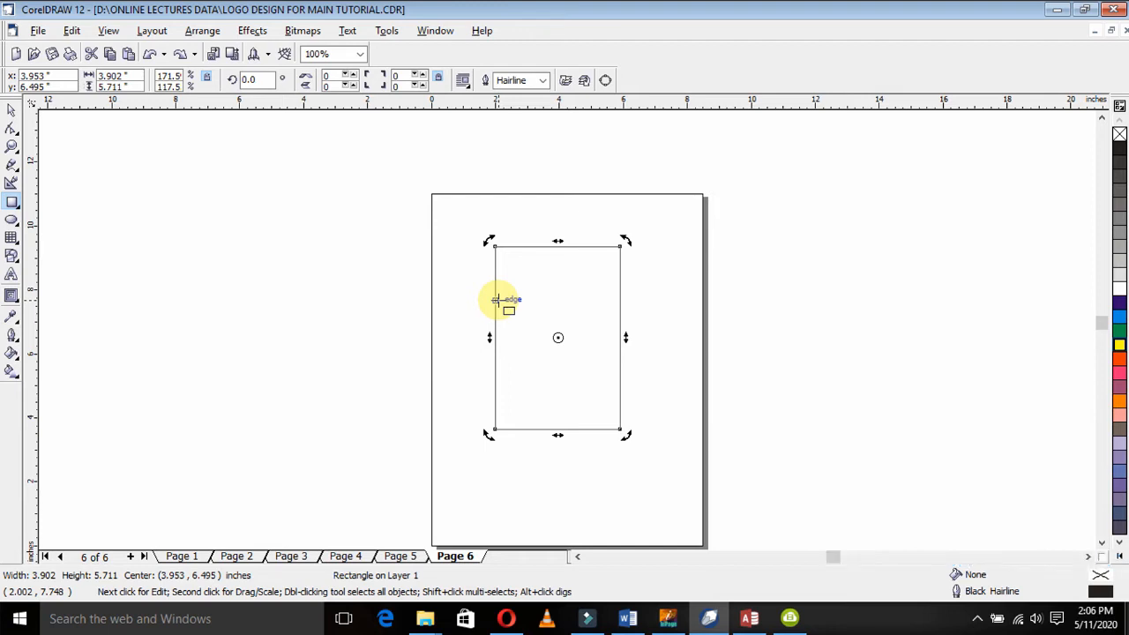
pyautogui.click(554, 305)
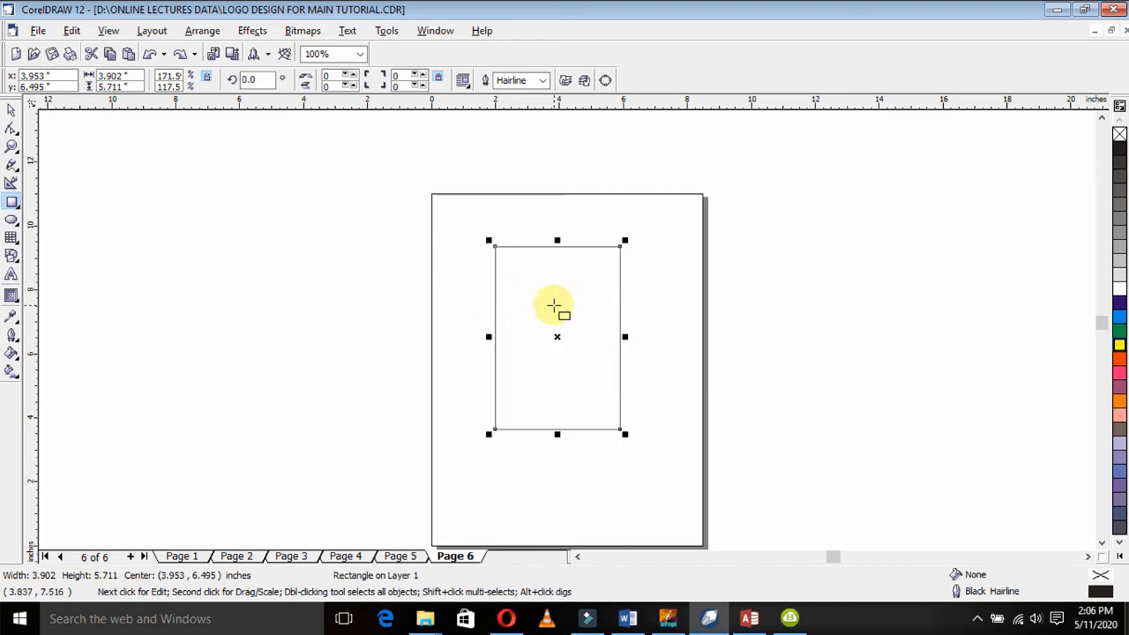
pyautogui.click(554, 306)
pyautogui.click(553, 305)
pyautogui.click(557, 336)
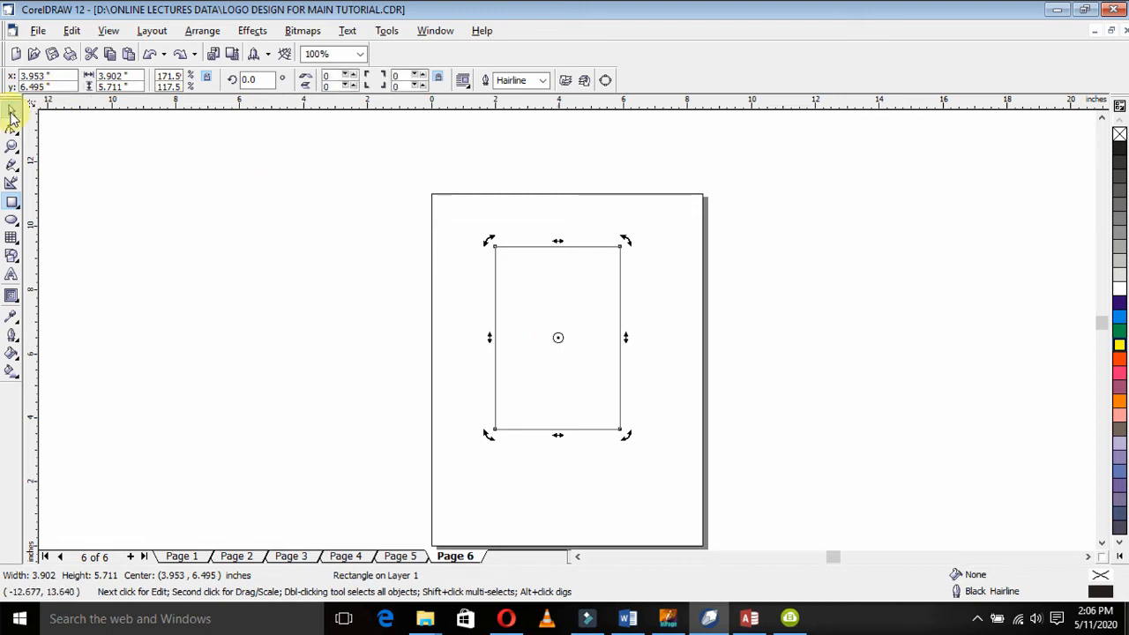
# - Reselect the rectangle with the Pick tool and shrink it to about 1.95 by 4.3 inches
pyautogui.click(11, 111)
pyautogui.click(229, 305)
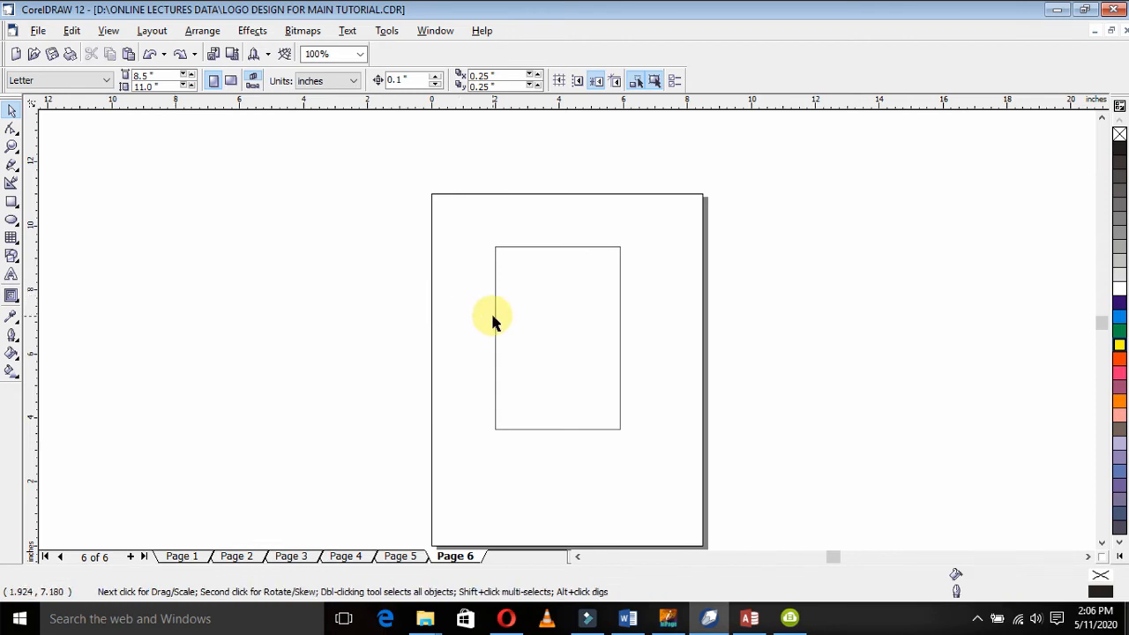
pyautogui.click(538, 332)
pyautogui.click(1103, 120)
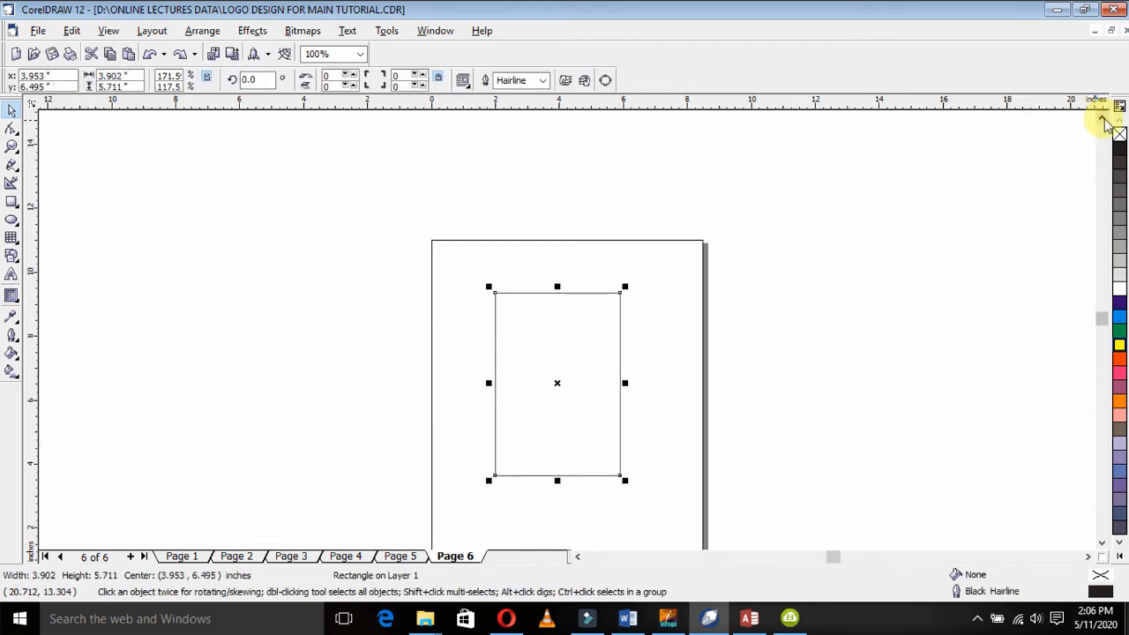
pyautogui.hotkey('shift', 'F2')
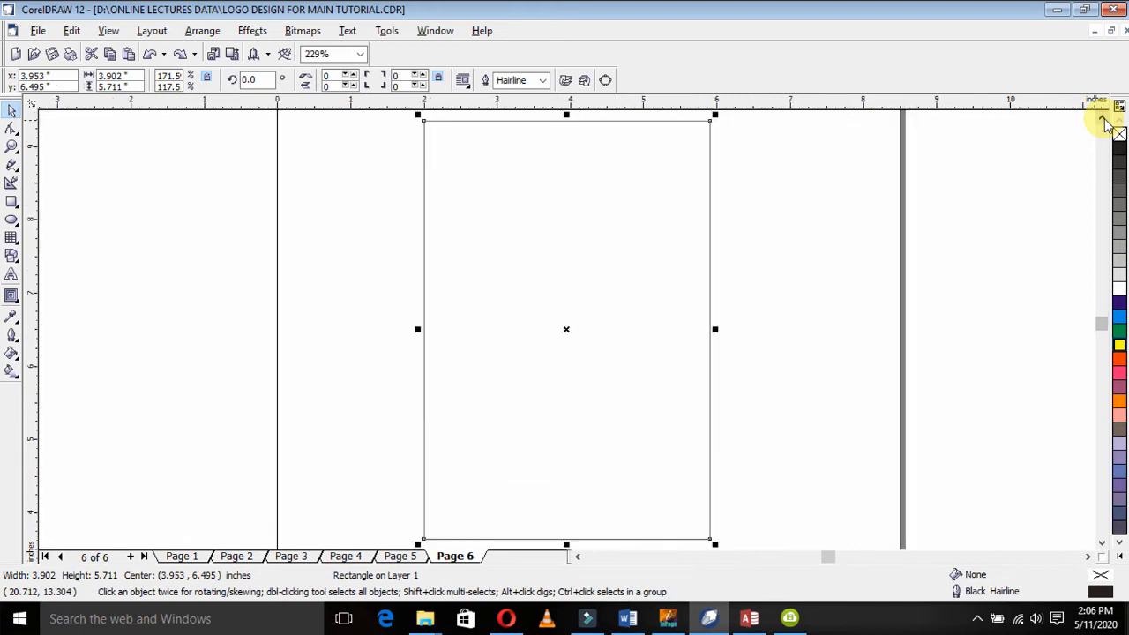
pyautogui.press('F3')
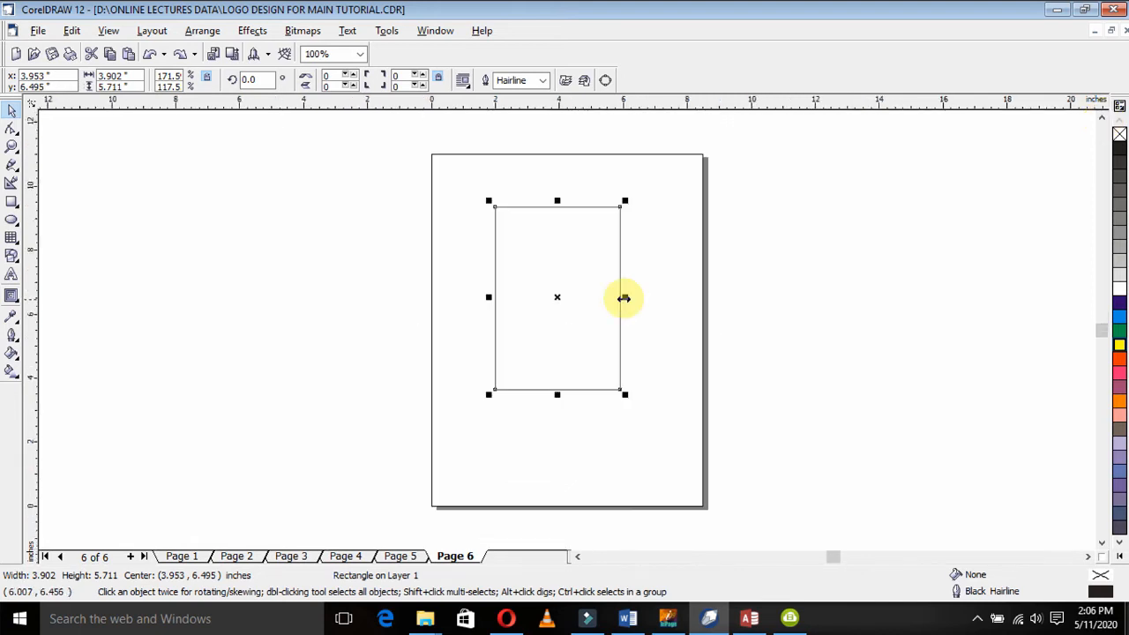
pyautogui.moveTo(624, 298); pyautogui.dragTo(562, 298)
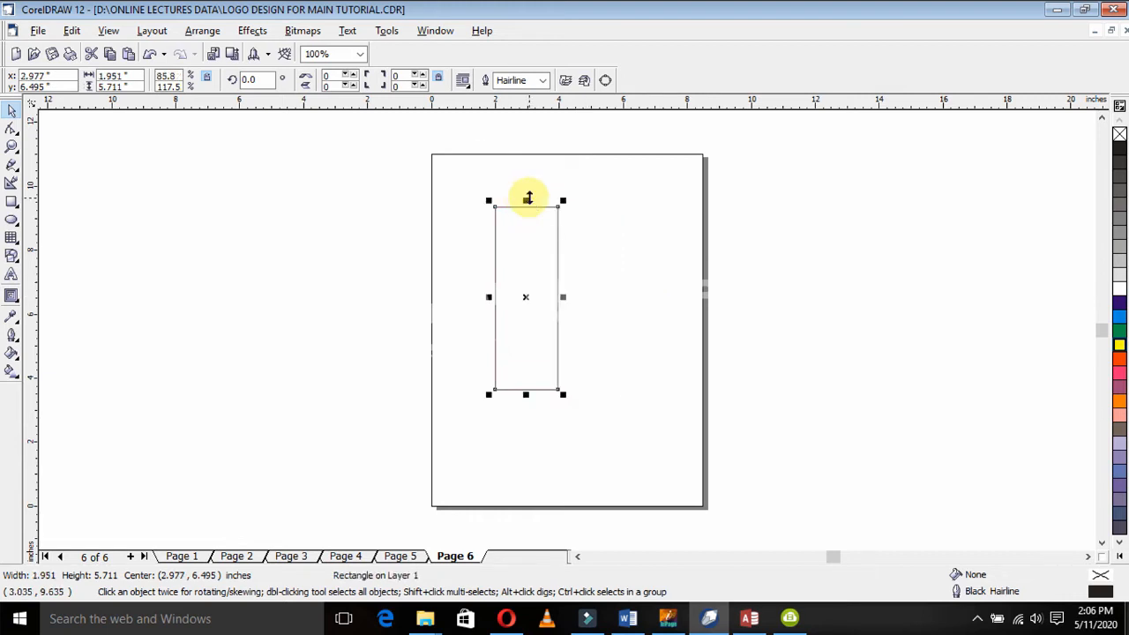
pyautogui.moveTo(527, 197); pyautogui.dragTo(526, 246)
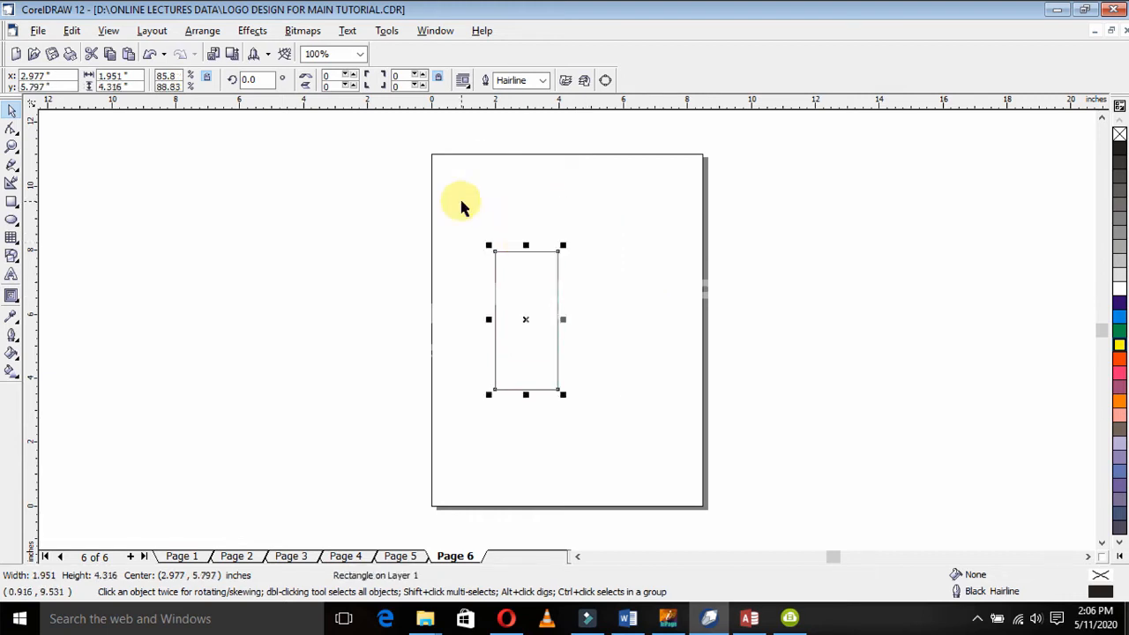
# - Deselect the rectangle and switch the page orientation to landscape
pyautogui.click(460, 203)
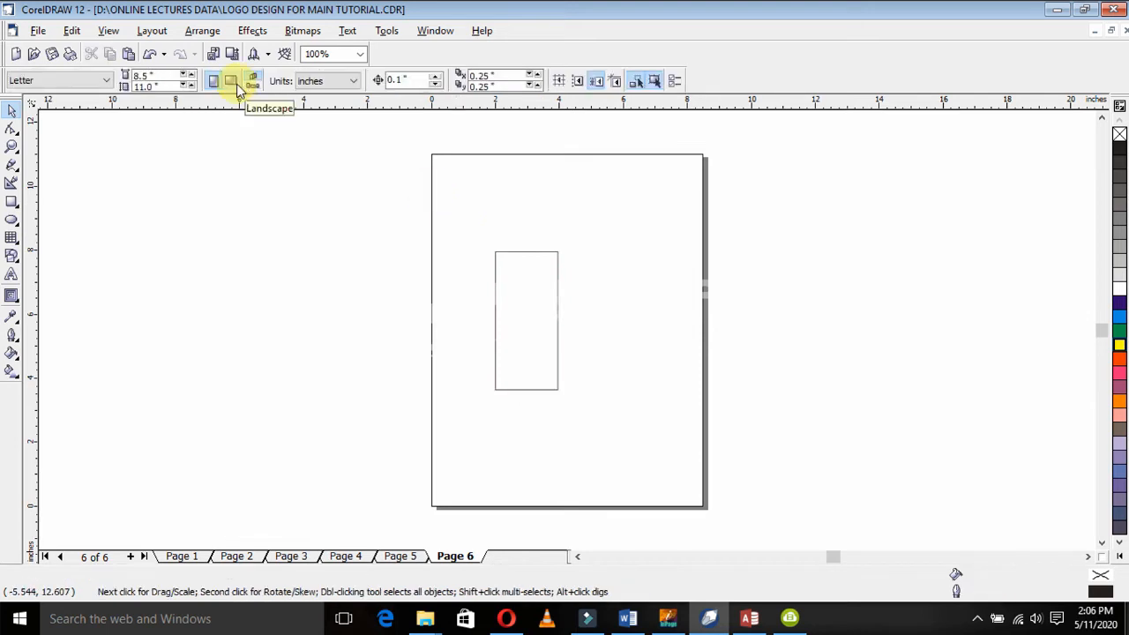
pyautogui.click(234, 82)
# - Narrow the rectangle to about 1.6 inches wide and delete it
pyautogui.click(484, 306)
pyautogui.moveTo(479, 300); pyautogui.dragTo(432, 254)
pyautogui.moveTo(507, 272); pyautogui.dragTo(497, 286)
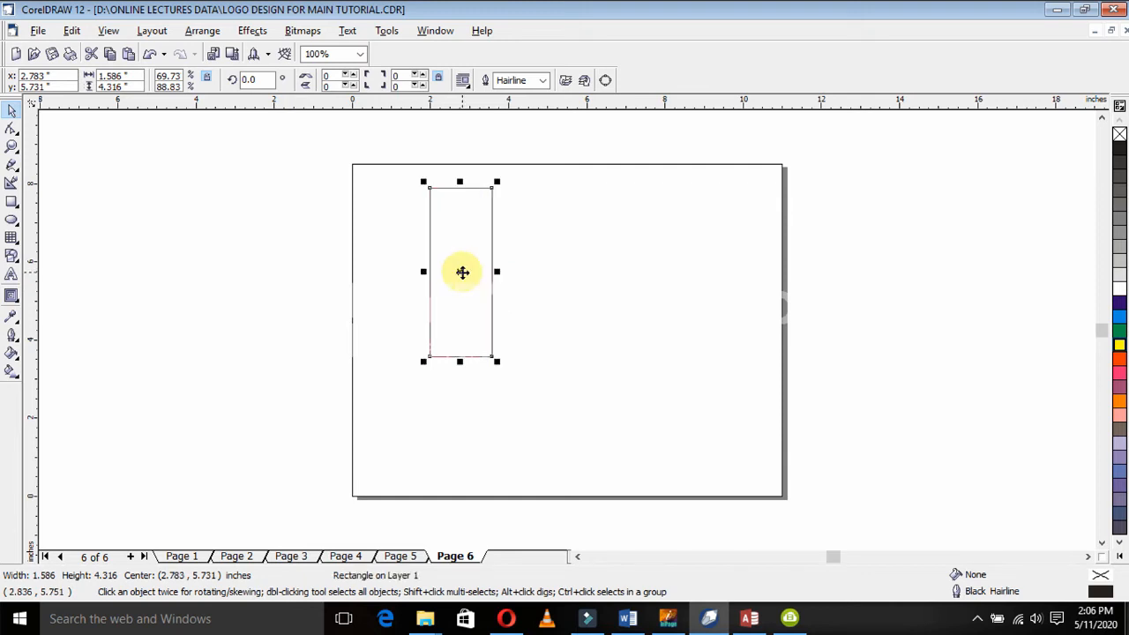
pyautogui.press('Delete')
# - Draw a new tall rectangle near the page's upper-left corner, discarding the first trial shape
pyautogui.press('F6')
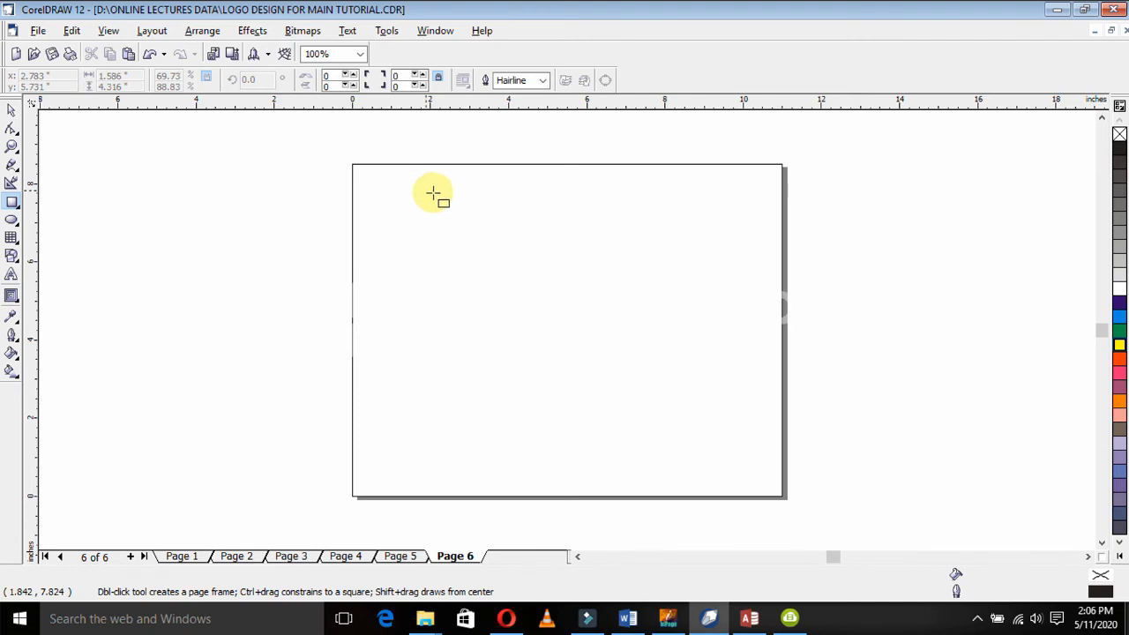
pyautogui.moveTo(433, 193); pyautogui.dragTo(509, 305)
pyautogui.press('Delete')
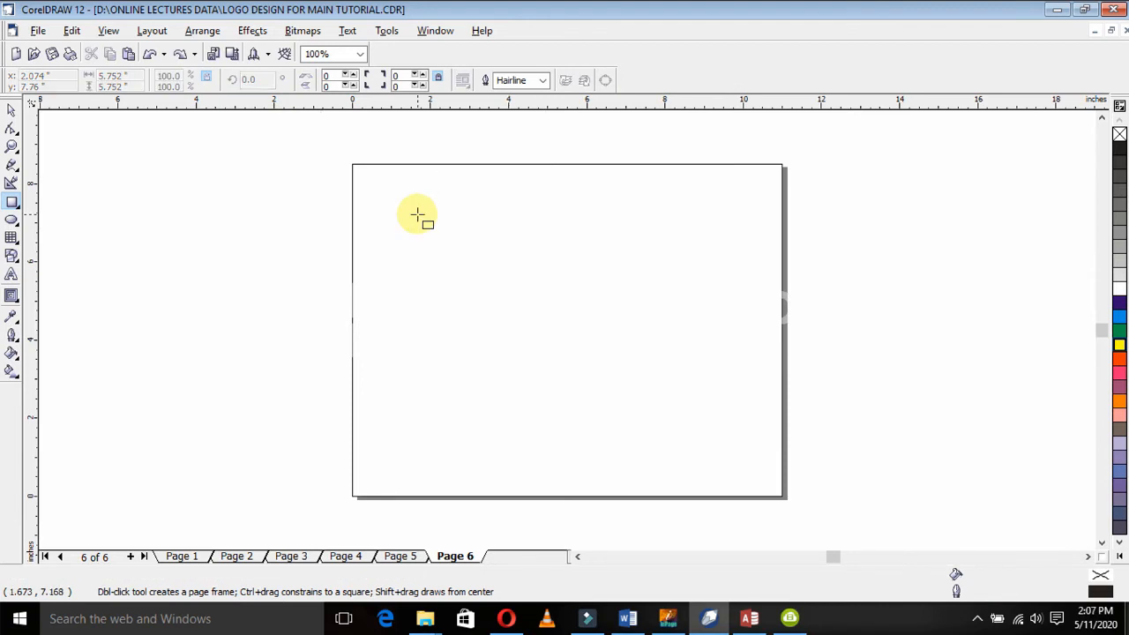
pyautogui.moveTo(429, 230)
pyautogui.mouseDown()
pyautogui.moveTo(463, 330)
pyautogui.moveTo(474, 321)
pyautogui.mouseUp()
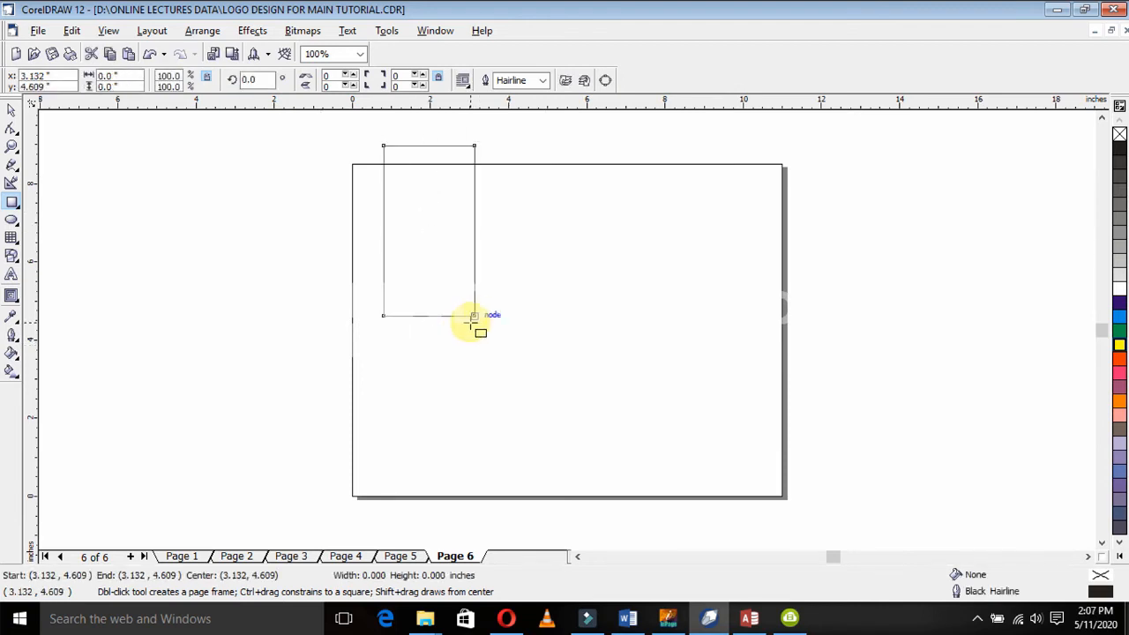
pyautogui.press('Escape')
pyautogui.click(11, 107)
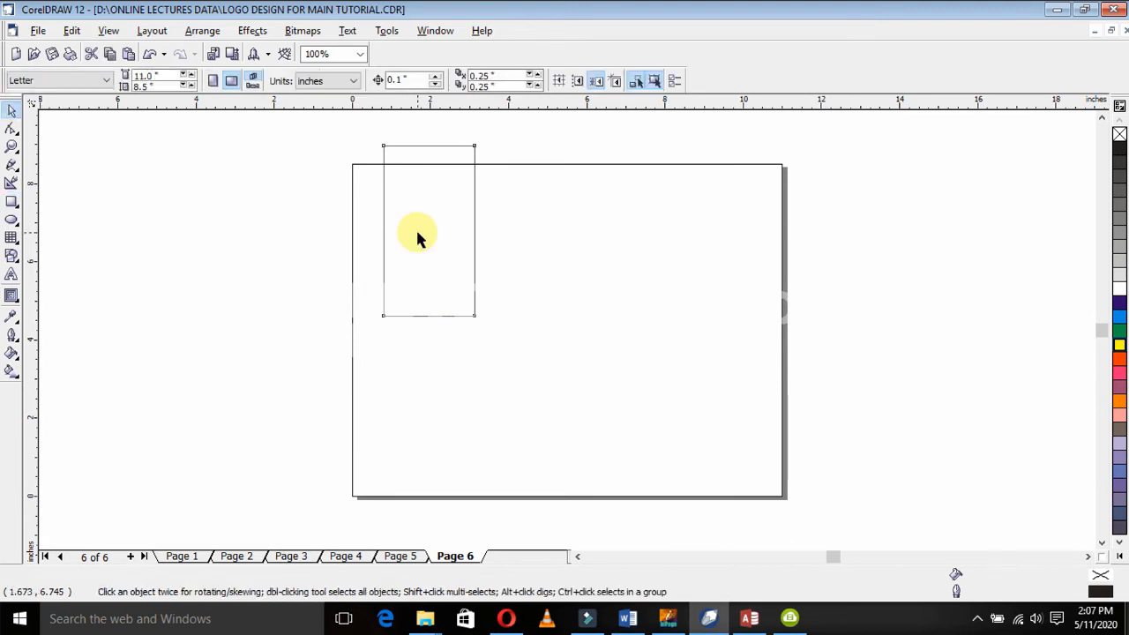
# - Move the rectangle fully onto the page, narrow it and skew it vertically into a parallelogram about 1.5 by 5.3 inches
pyautogui.moveTo(417, 233); pyautogui.dragTo(486, 328)
pyautogui.click(451, 292)
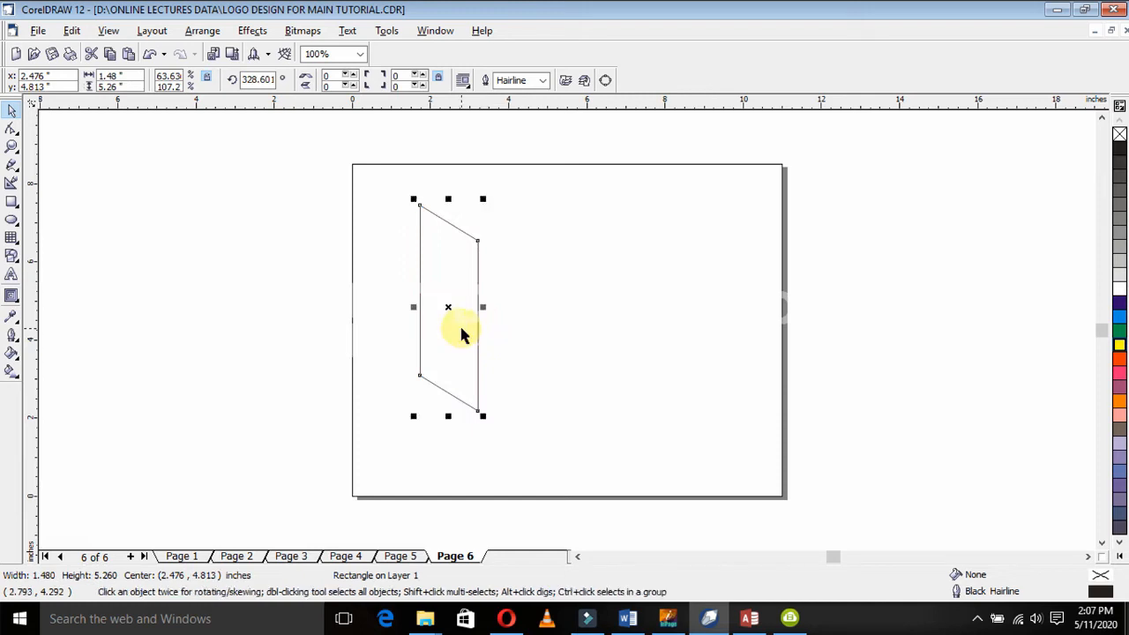
pyautogui.click(460, 327)
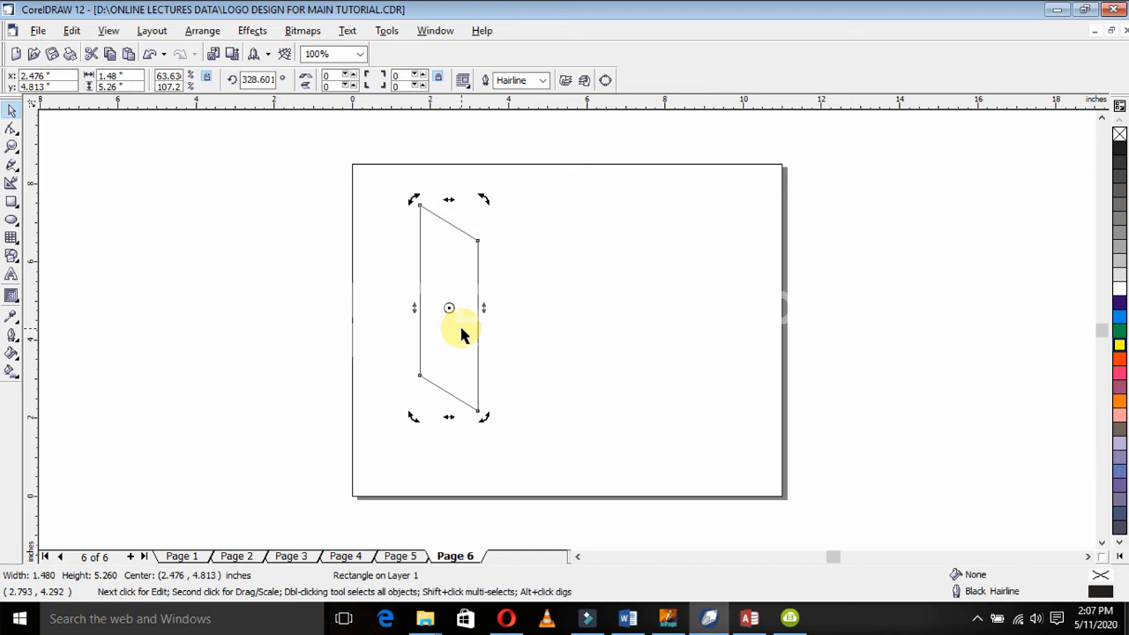
pyautogui.click(460, 328)
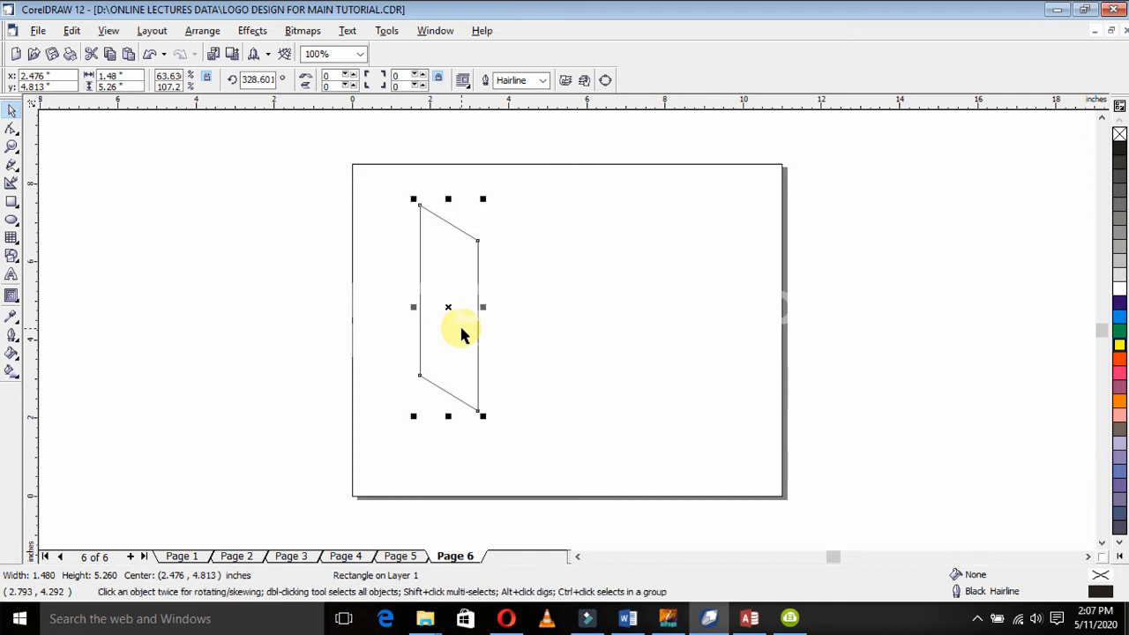
pyautogui.rightClick(460, 327)
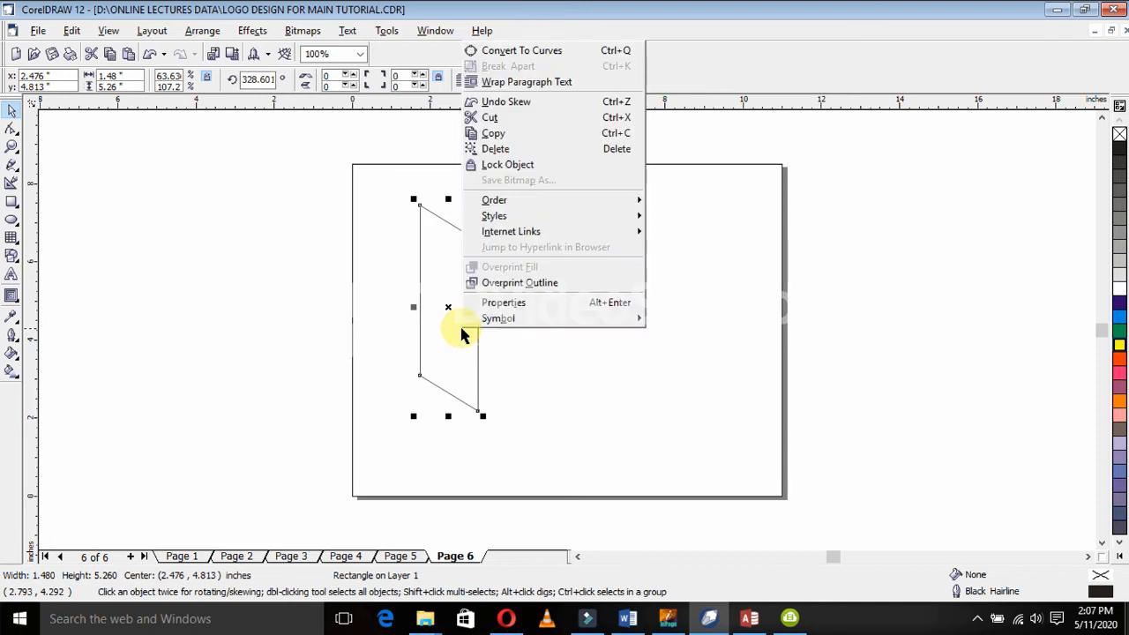
pyautogui.click(508, 150)
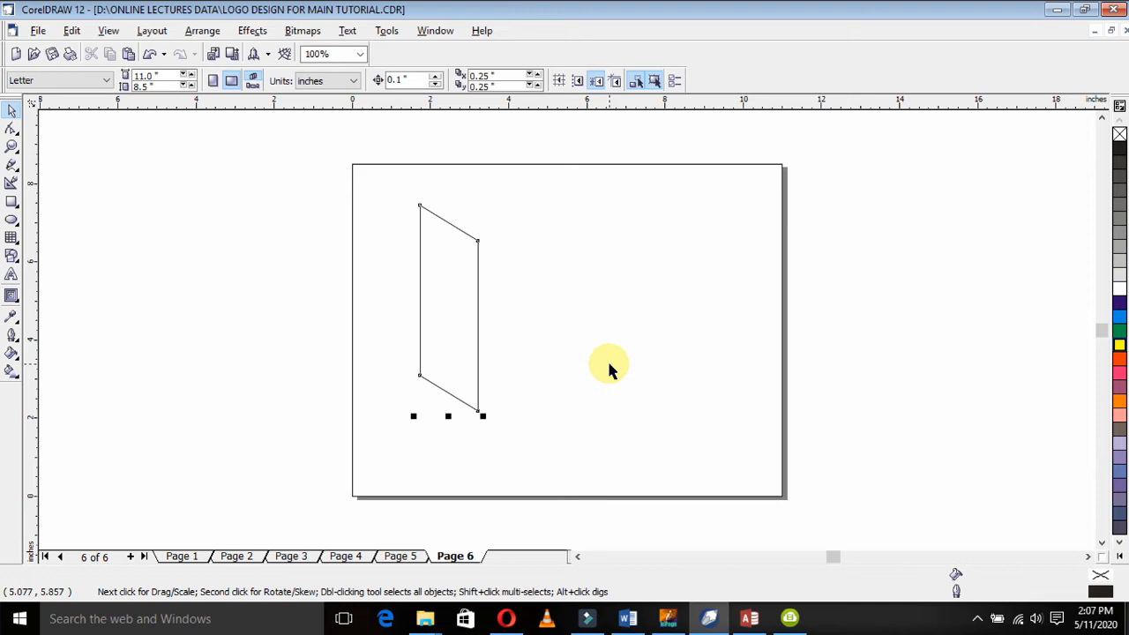
# - Create a horizontally mirrored copy of the skewed panel against its right edge, about 1.7 inches wide
pyautogui.click(453, 309)
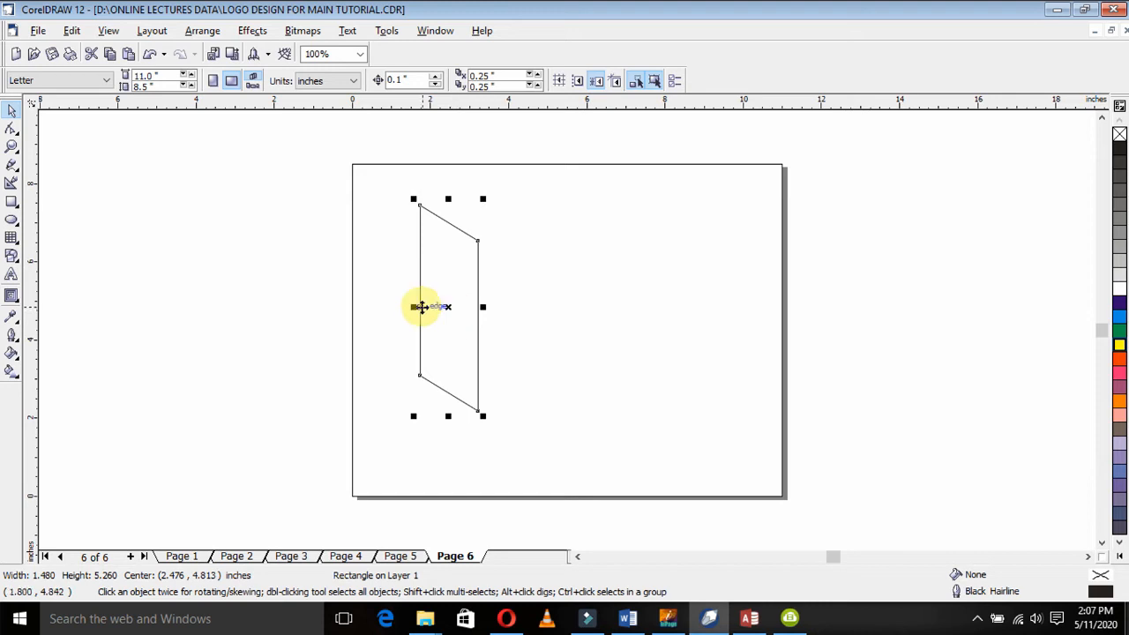
pyautogui.moveTo(416, 307); pyautogui.dragTo(539, 303)
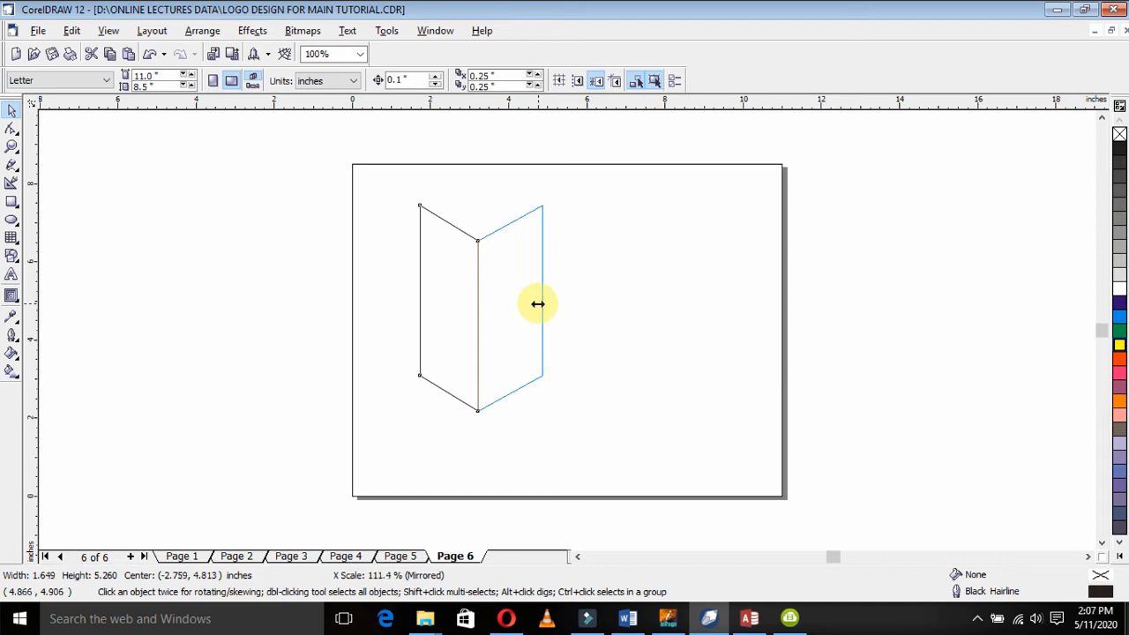
pyautogui.moveTo(538, 304); pyautogui.dragTo(542, 305)
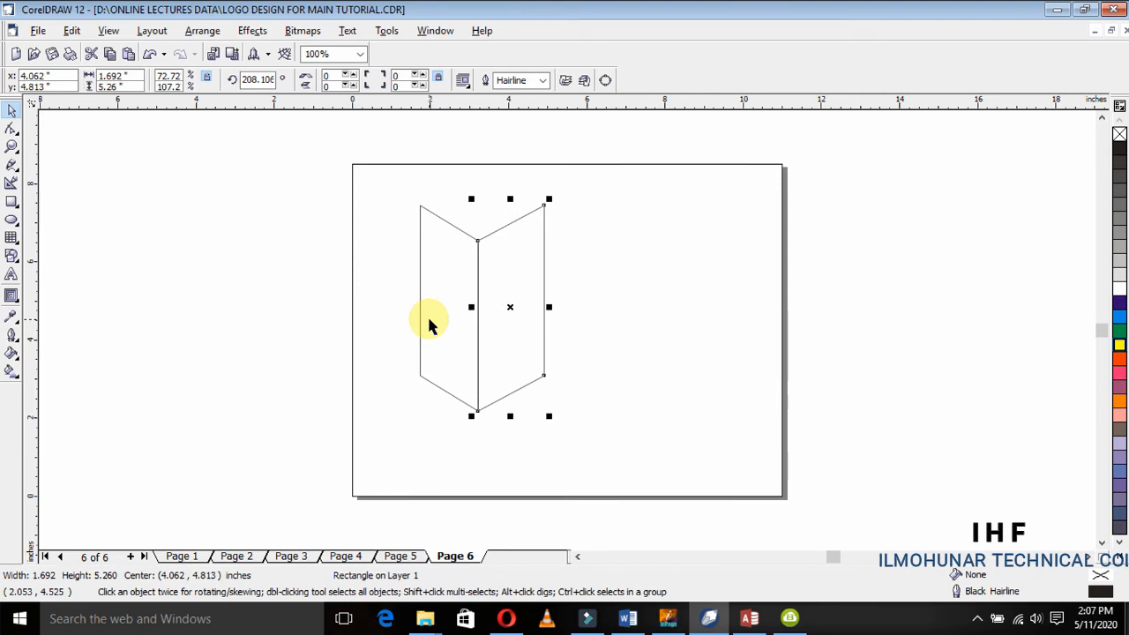
# - Delete the mirrored copy beside the skewed panel and select the original panel
pyautogui.press('Delete')
pyautogui.click(450, 307)
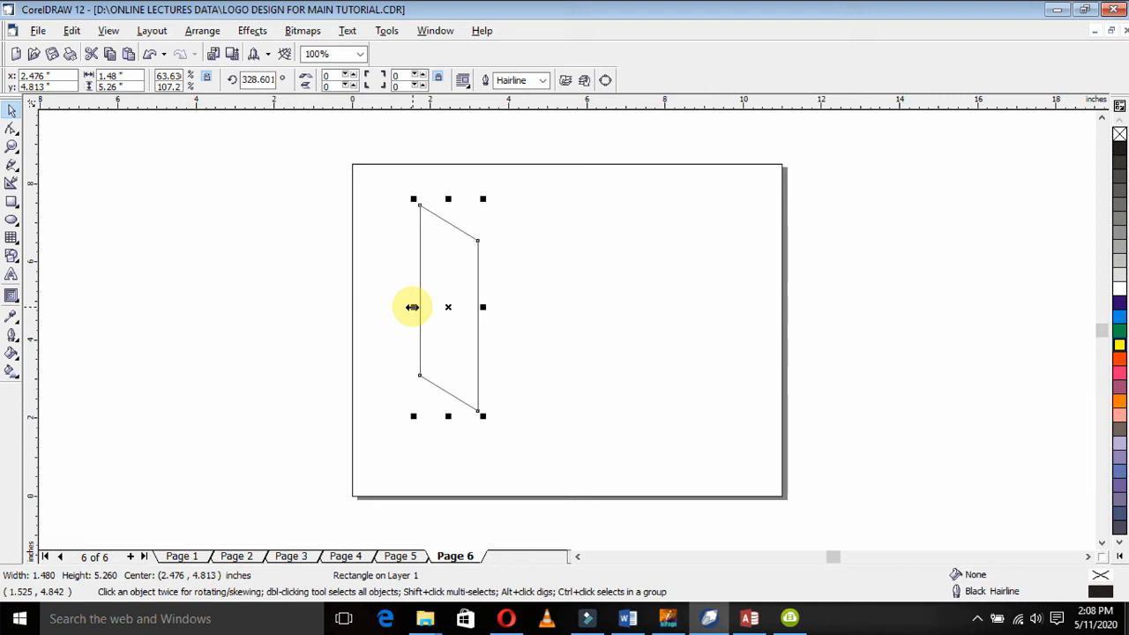
# - Try mirroring a copy of the skewed panel against its right edge, undoing the attempts
pyautogui.moveTo(412, 308); pyautogui.dragTo(505, 310)
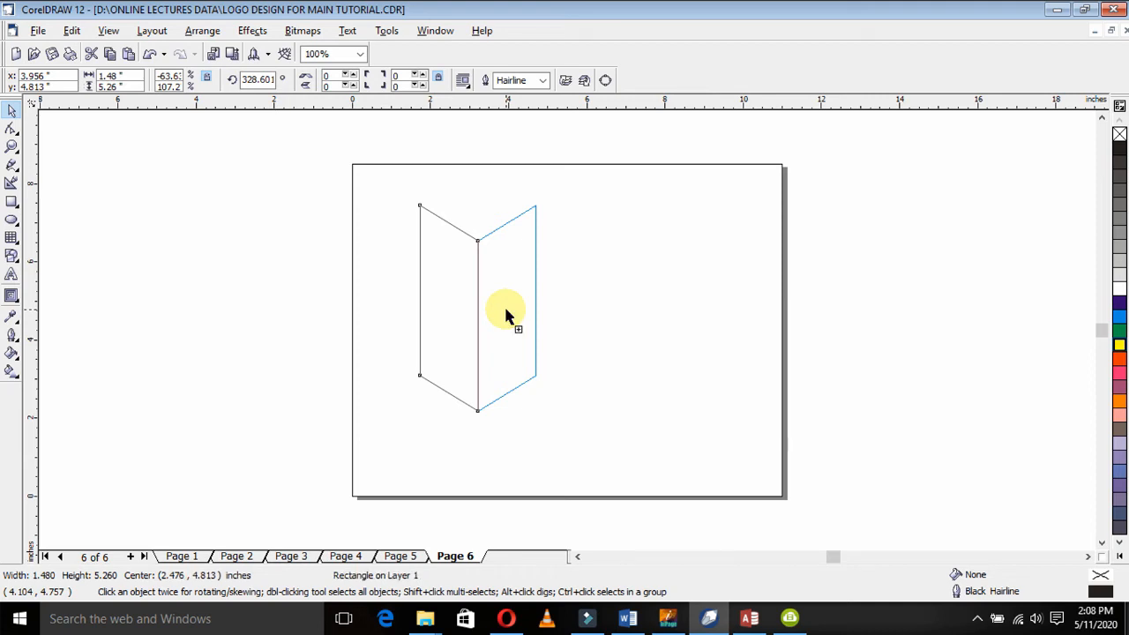
pyautogui.moveTo(505, 310); pyautogui.dragTo(506, 309)
pyautogui.hotkey('ctrl', 'z')
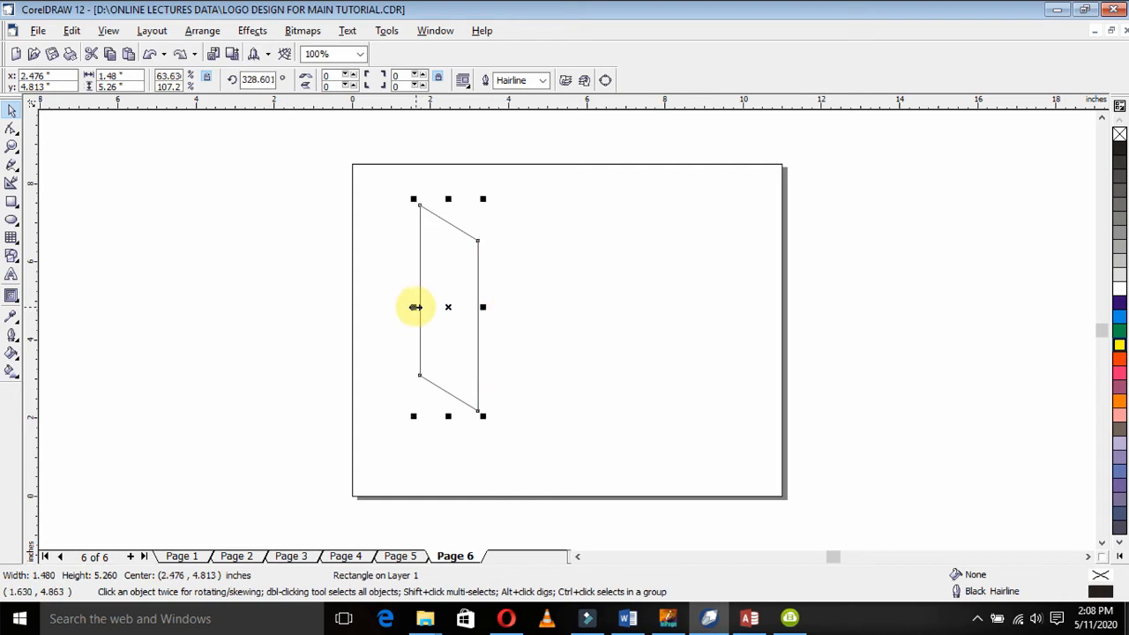
pyautogui.moveTo(414, 307); pyautogui.dragTo(530, 315)
pyautogui.click(589, 298)
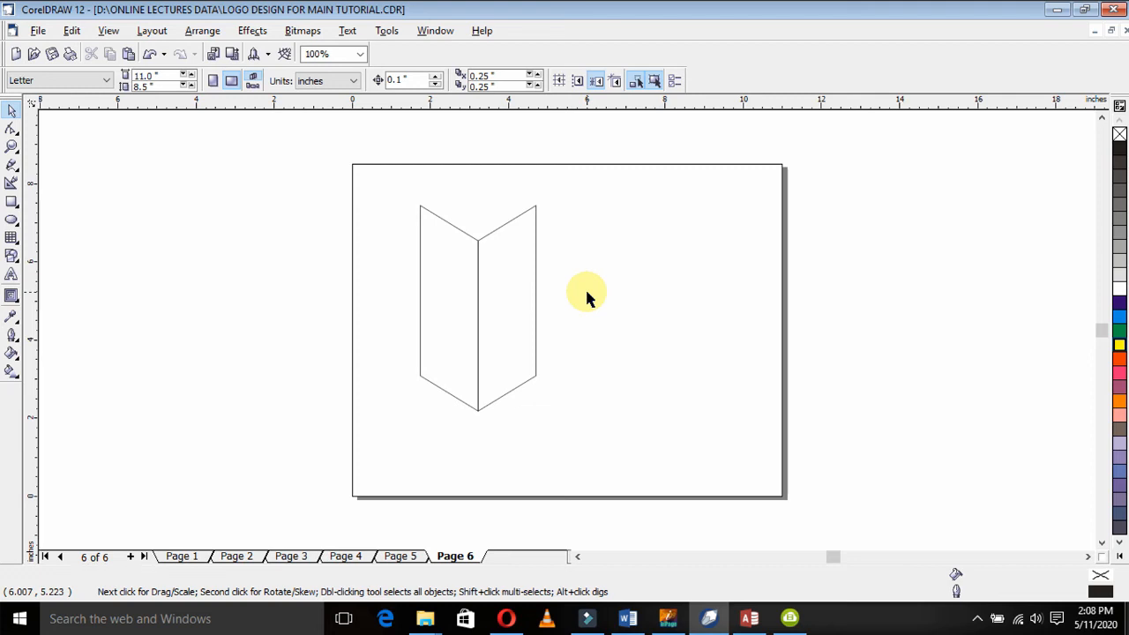
pyautogui.hotkey('ctrl', 'z')
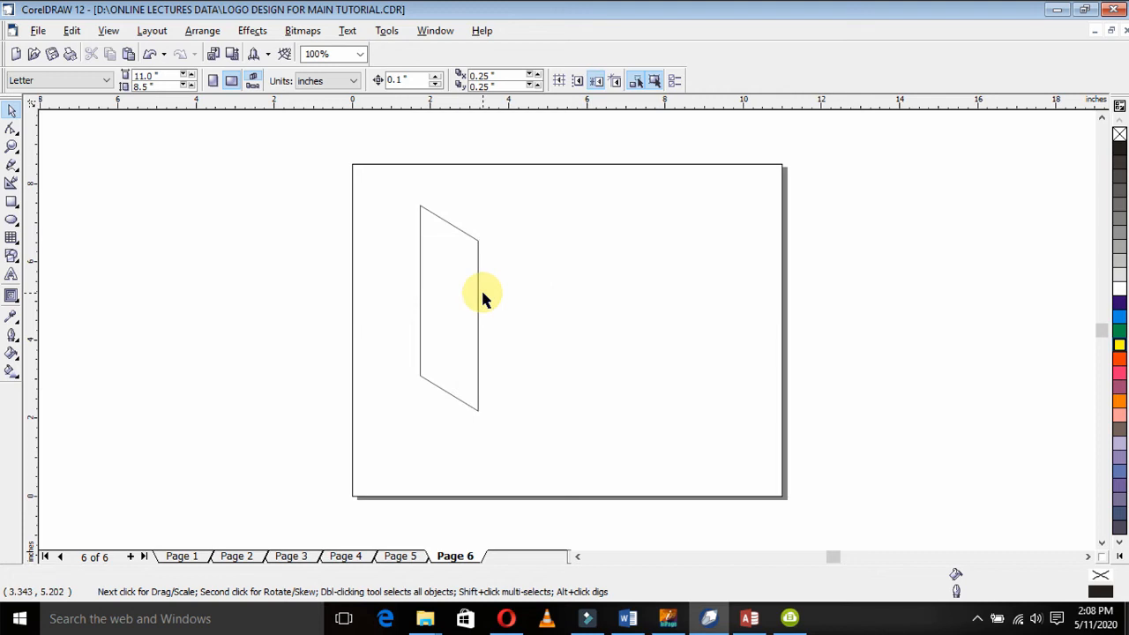
# - Skew the panel more steeply to an overall height of about 5.7 inches and move it near the page's upper edge
pyautogui.click(466, 298)
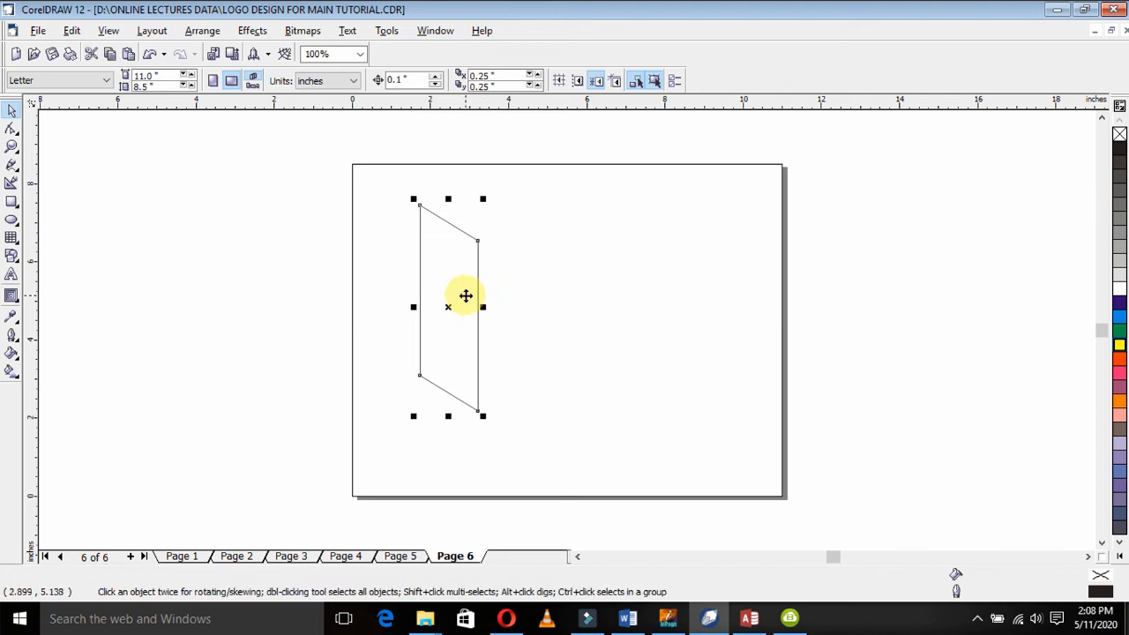
pyautogui.click(451, 309)
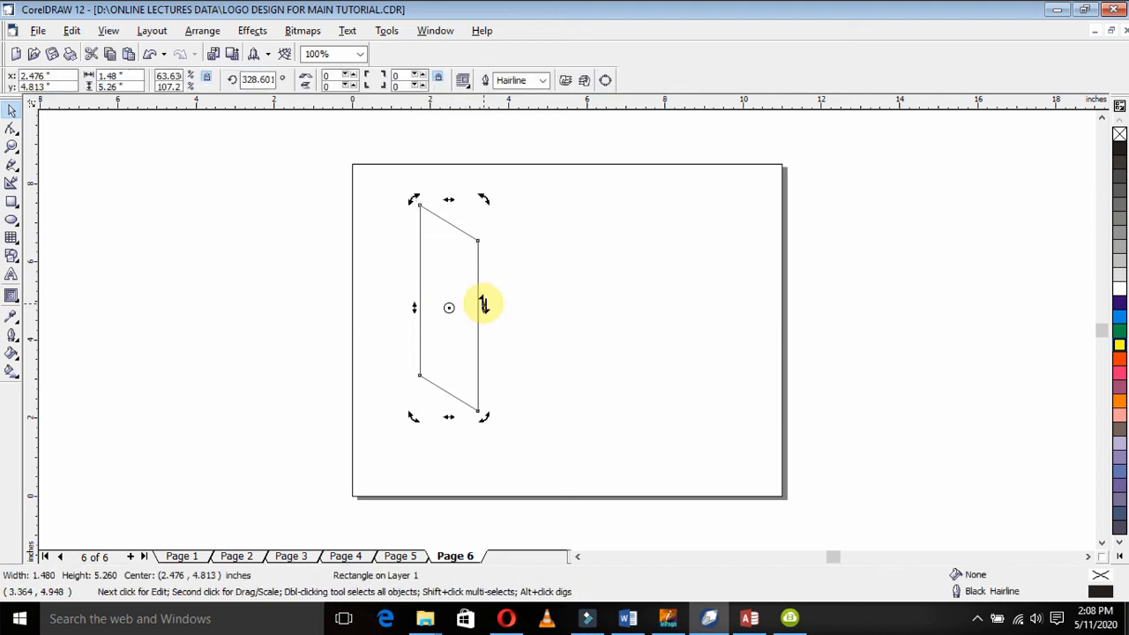
pyautogui.moveTo(484, 304); pyautogui.dragTo(469, 251)
pyautogui.click(455, 290)
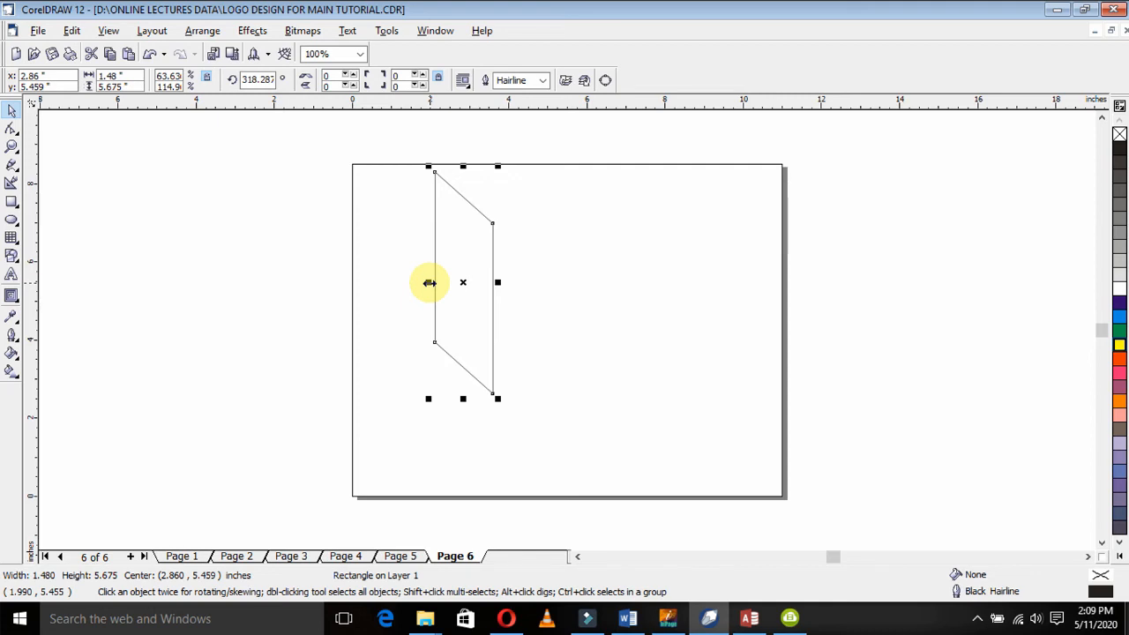
# - Create a horizontally mirrored copy of the steeper panel, 1.48 inches wide, joined along its right edge
pyautogui.moveTo(429, 282); pyautogui.dragTo(538, 285)
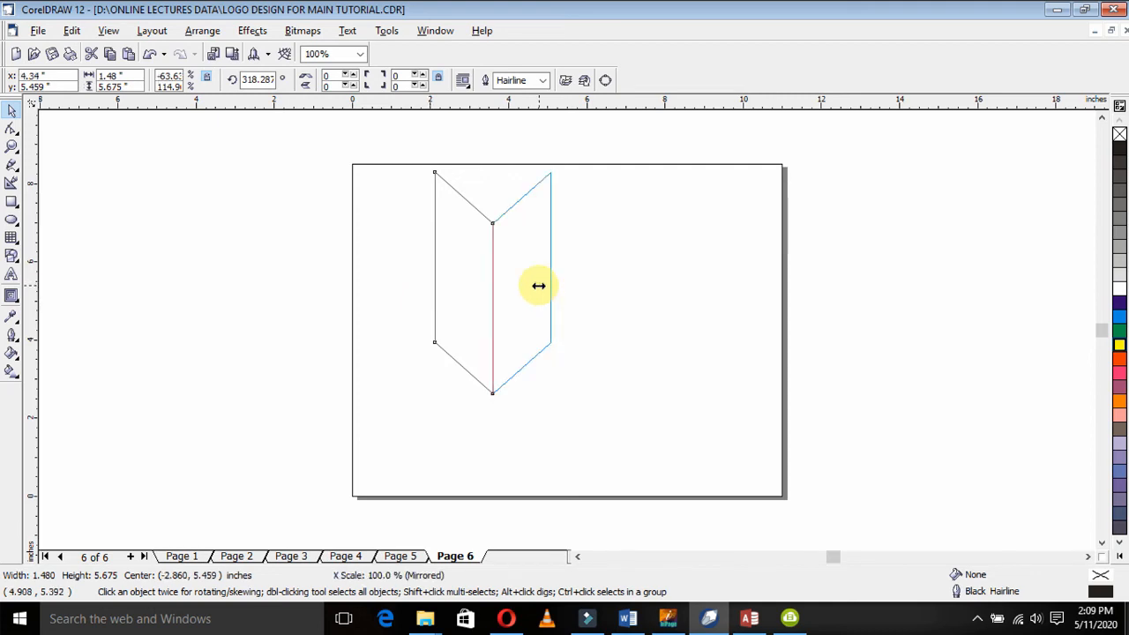
pyautogui.moveTo(538, 285); pyautogui.dragTo(540, 288)
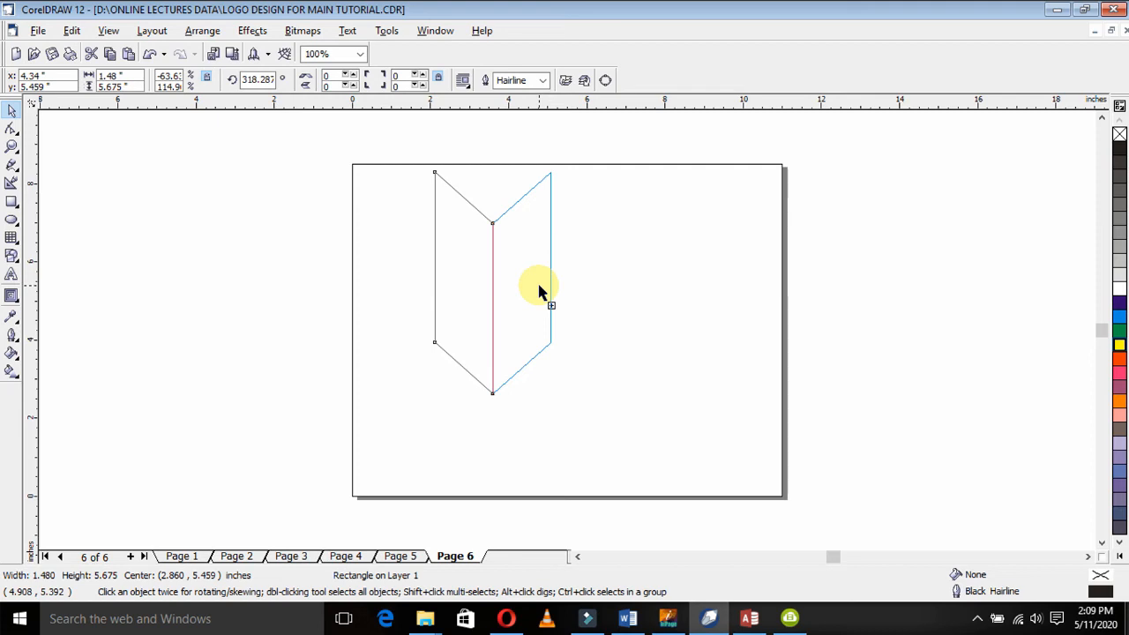
pyautogui.moveTo(540, 291); pyautogui.dragTo(540, 285)
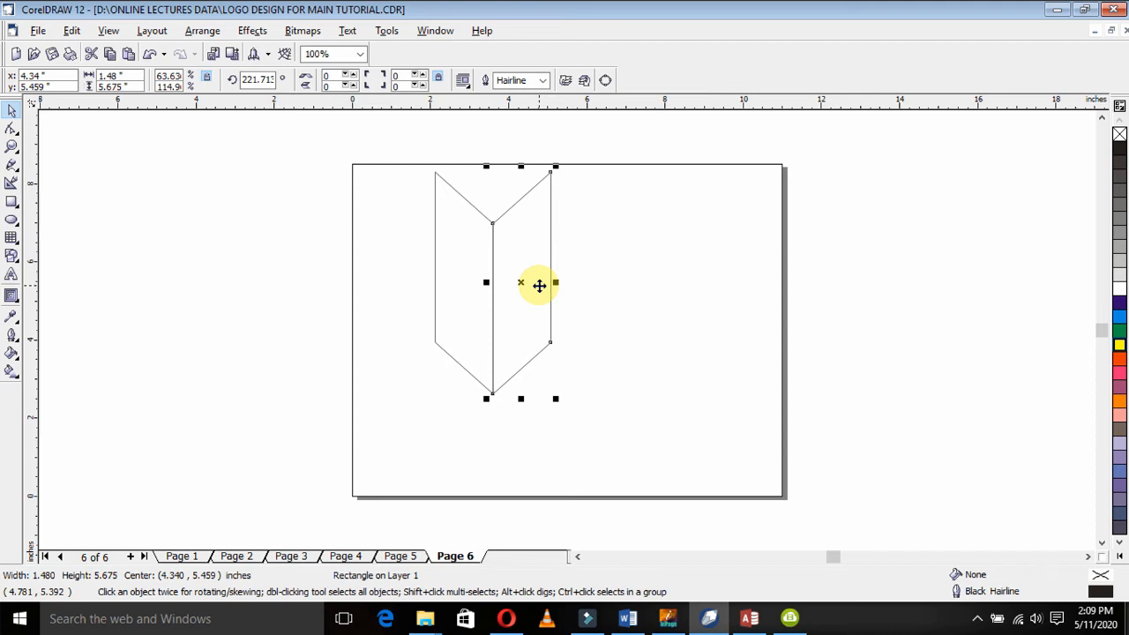
# - Select both panels together and nudge them 1.9 inches to the right, to the page's horizontal centre
pyautogui.click(400, 163)
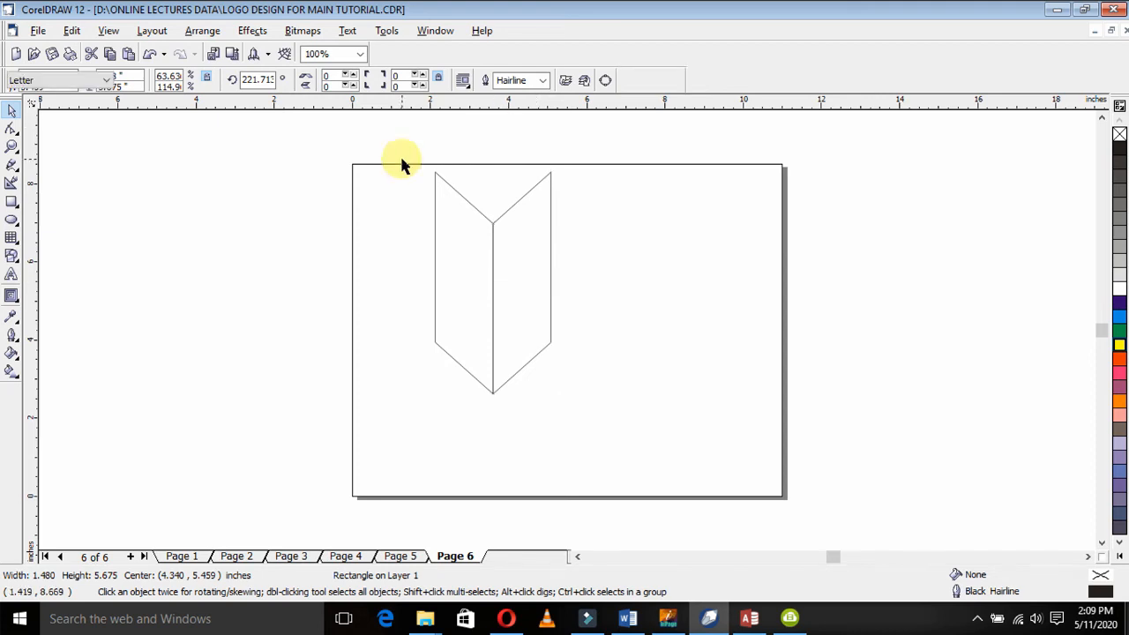
pyautogui.moveTo(401, 161); pyautogui.dragTo(620, 406)
pyautogui.press('Right')
pyautogui.press('Right')
pyautogui.press('Right')
pyautogui.press('Right')
pyautogui.press('Right')
pyautogui.press('Right')
pyautogui.press('Right')
pyautogui.press('Right')
pyautogui.press('Right')
pyautogui.press('Right')
pyautogui.press('Right')
pyautogui.press('Right')
pyautogui.press('Right')
pyautogui.press('Right')
pyautogui.press('Right')
pyautogui.press('Right')
pyautogui.press('Right')
pyautogui.press('Right')
pyautogui.press('Right')
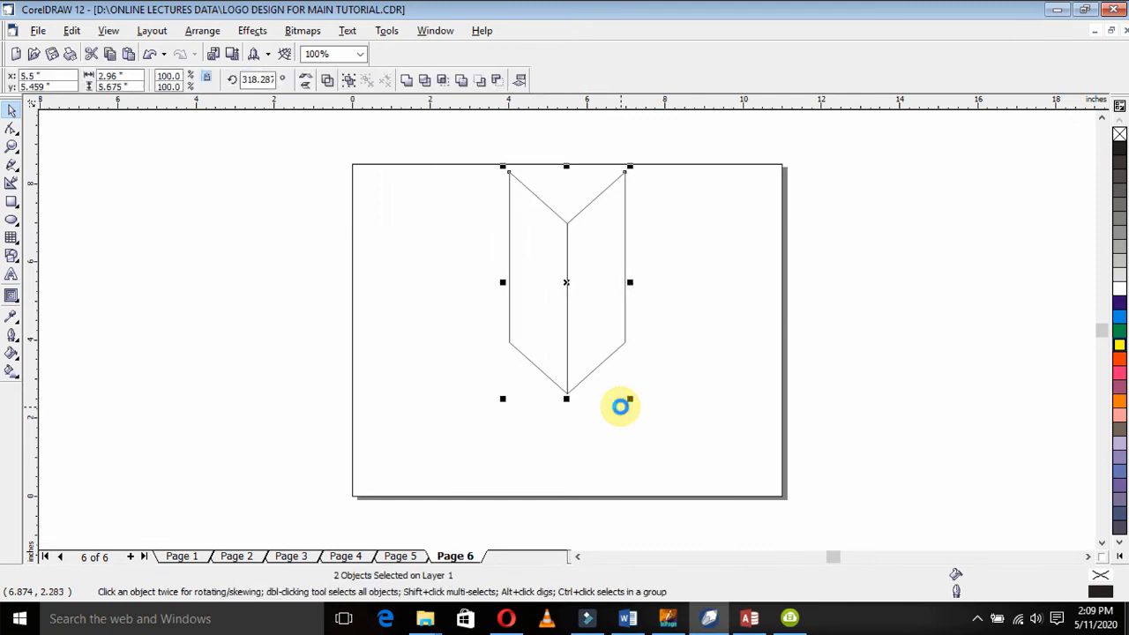
pyautogui.click(673, 307)
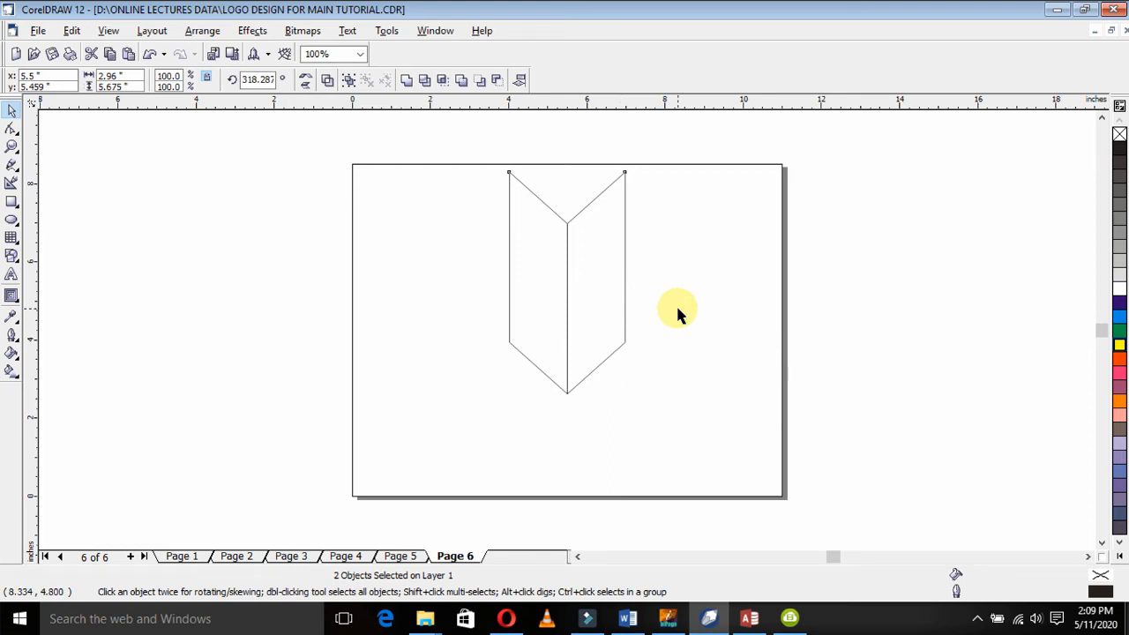
# - Place two copies of the left panel outside the page, on its left side
pyautogui.click(542, 275)
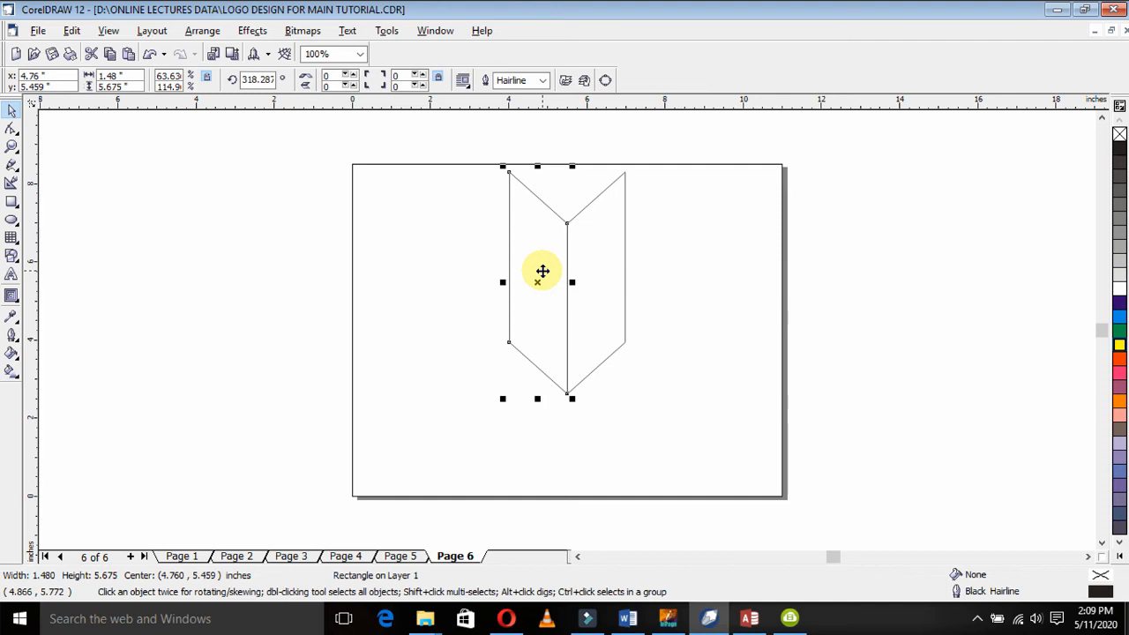
pyautogui.moveTo(542, 271); pyautogui.dragTo(310, 300)
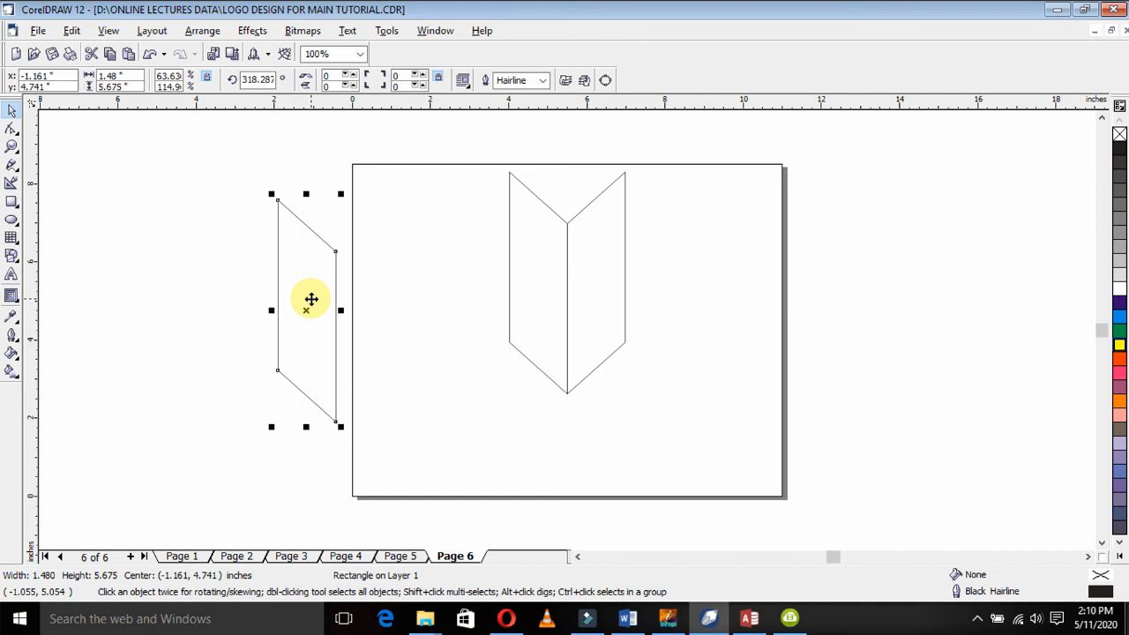
pyautogui.click(534, 264)
pyautogui.moveTo(536, 274); pyautogui.dragTo(154, 310)
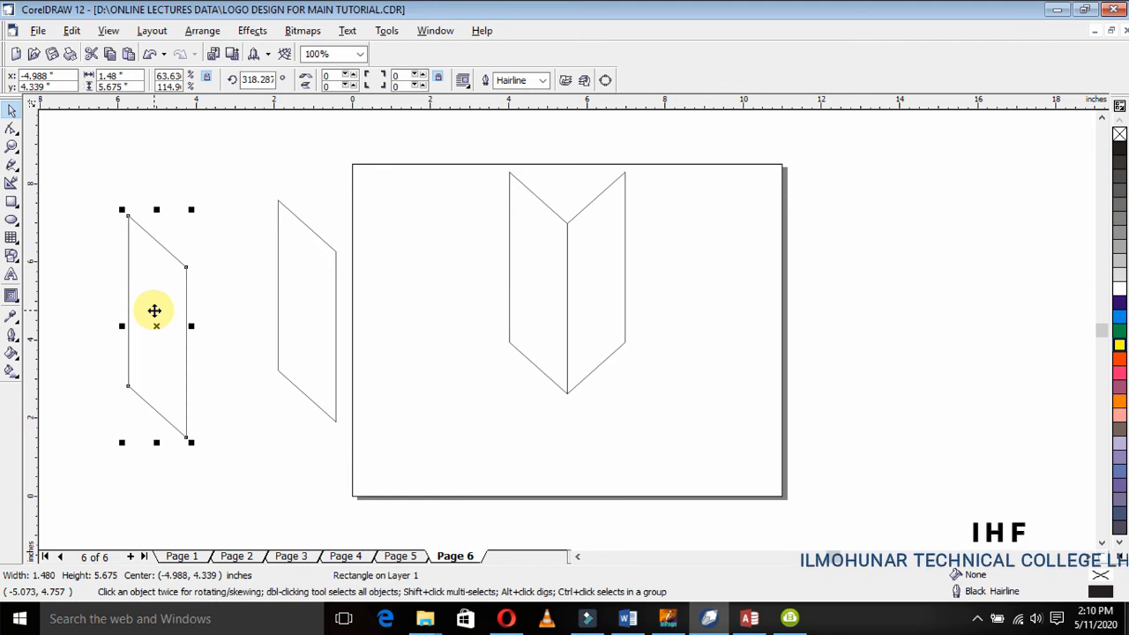
# - Delete the copy nearest the page and move the remaining one onto the page, left of the folded shape
pyautogui.click(292, 281)
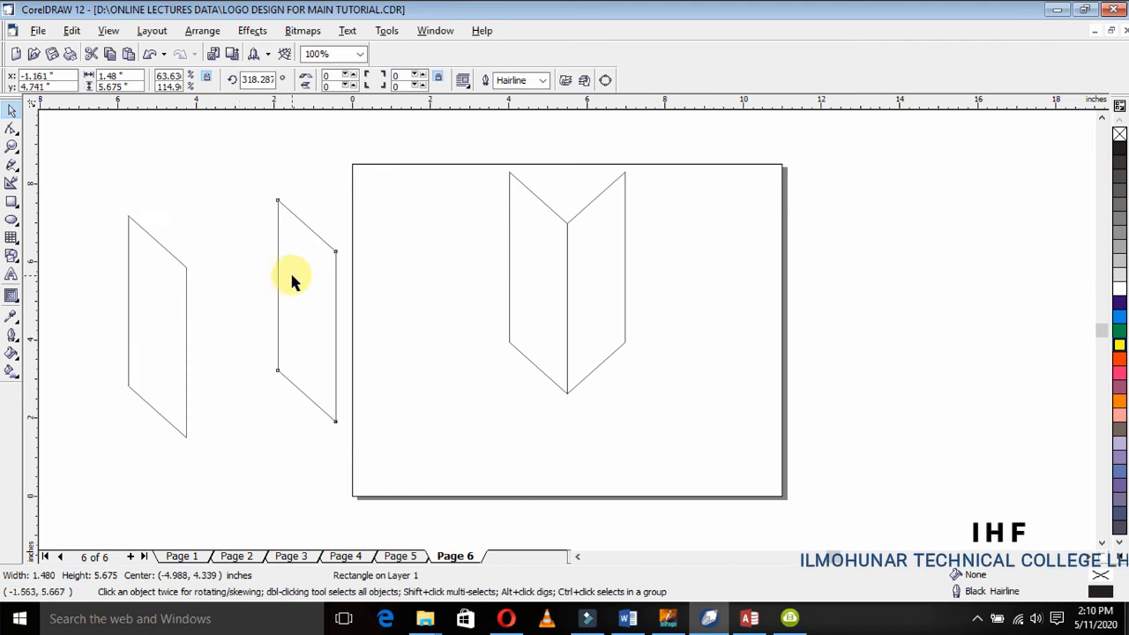
pyautogui.press('Delete')
pyautogui.click(162, 279)
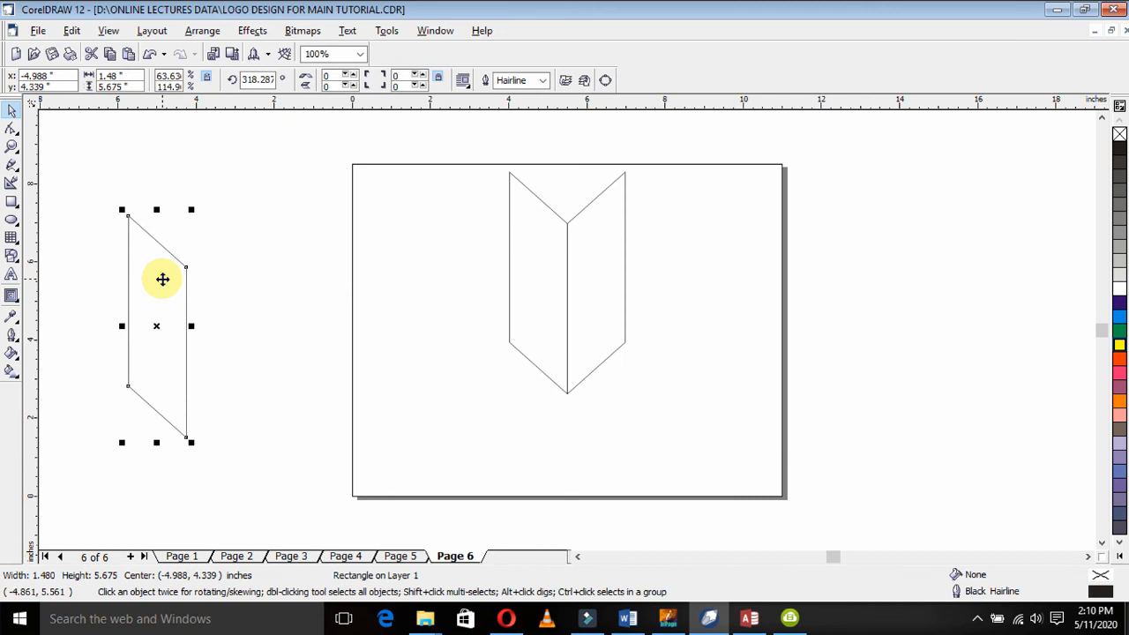
pyautogui.moveTo(162, 279); pyautogui.dragTo(449, 262)
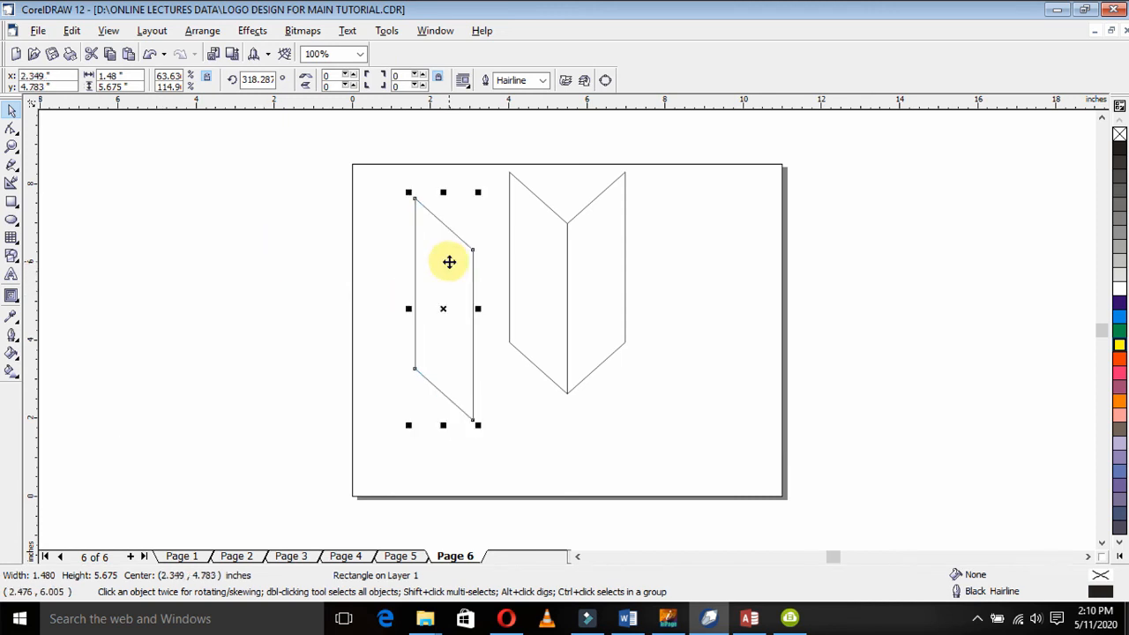
# - Mirror the separate panel copy so that its slanted edges rise to the right
pyautogui.click(306, 87)
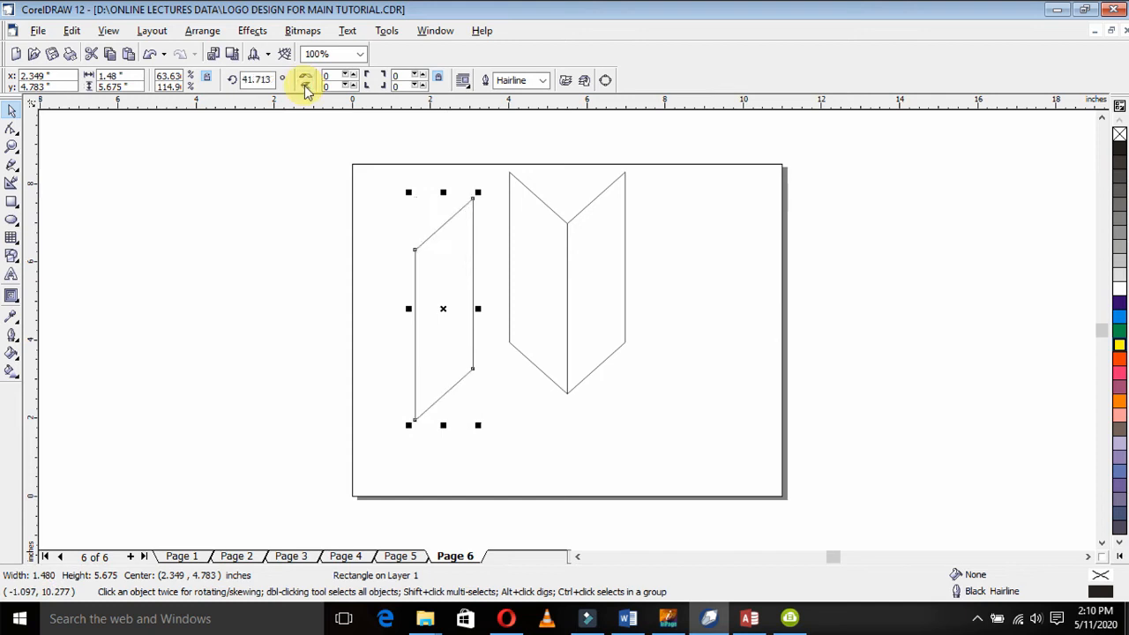
pyautogui.click(306, 80)
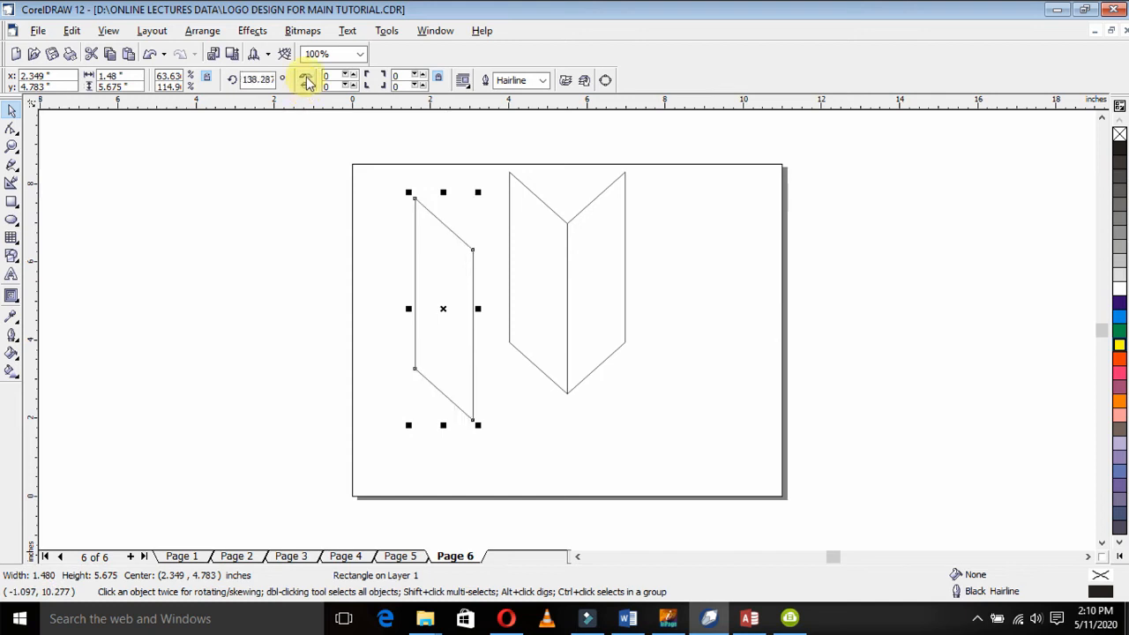
pyautogui.click(306, 79)
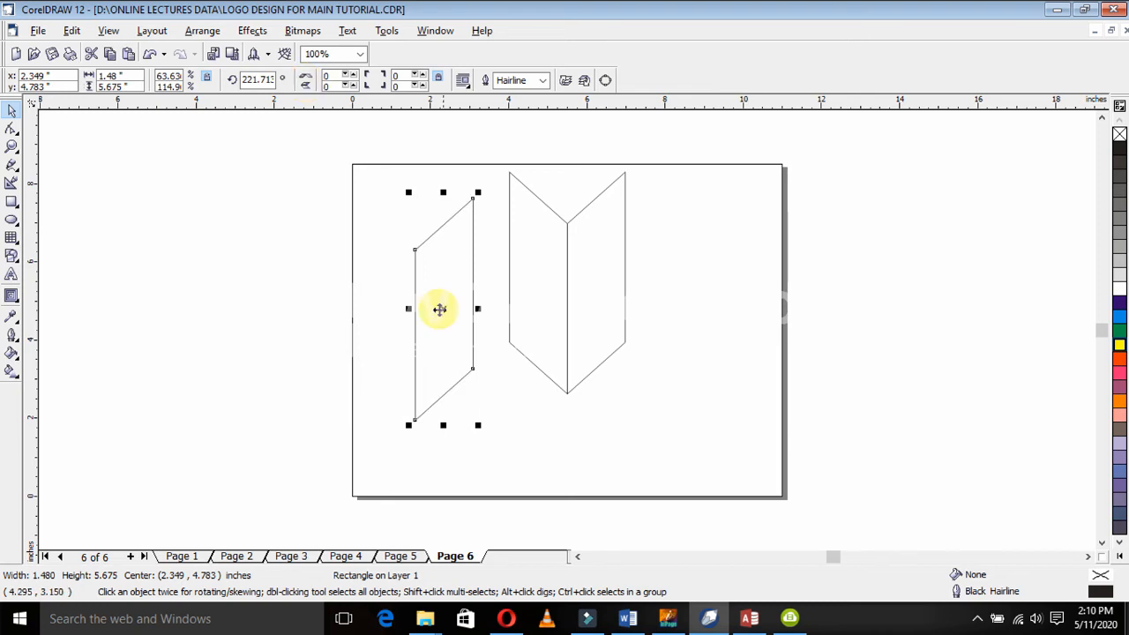
pyautogui.click(517, 397)
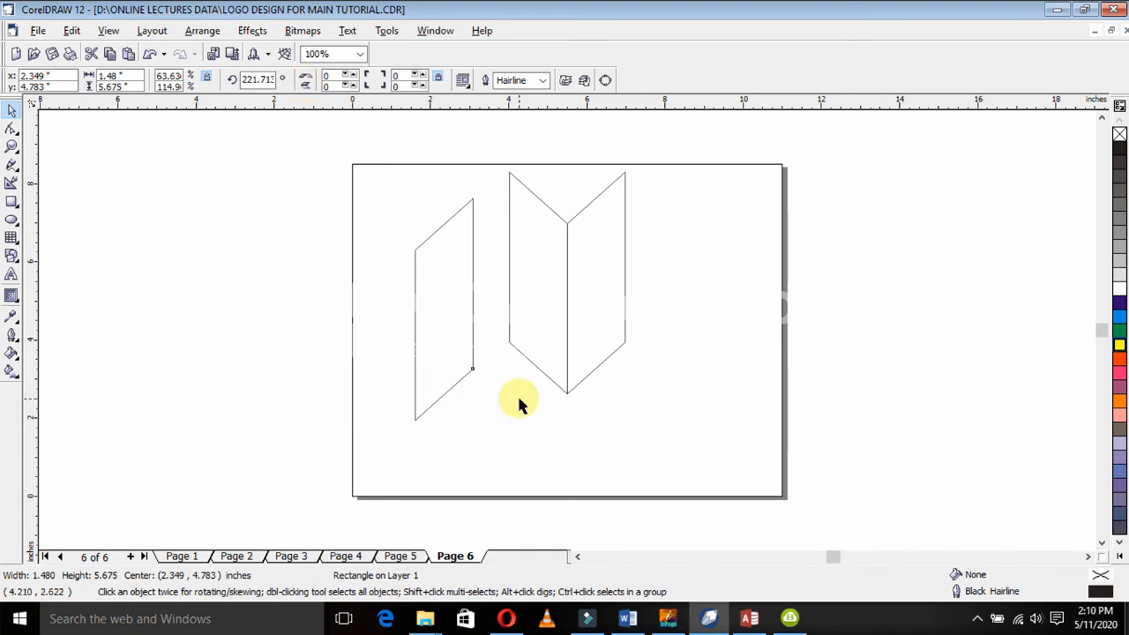
# - Rotate the mirrored panel copy 90 degrees clockwise so that it lies horizontally
pyautogui.click(441, 313)
pyautogui.click(441, 311)
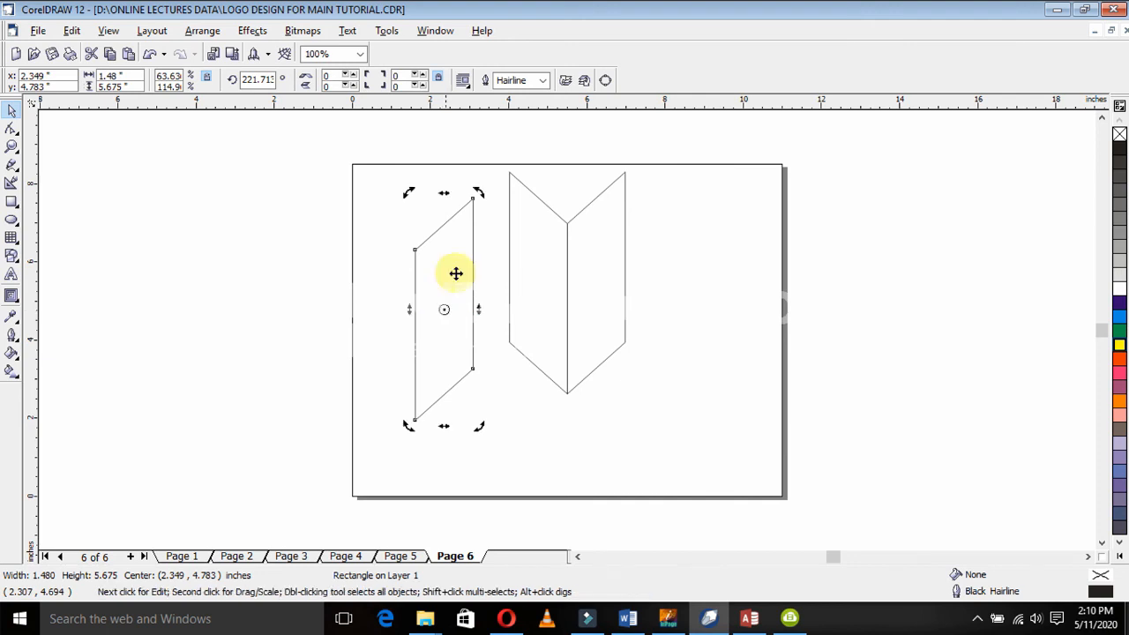
pyautogui.moveTo(480, 192); pyautogui.dragTo(589, 351)
pyautogui.click(450, 311)
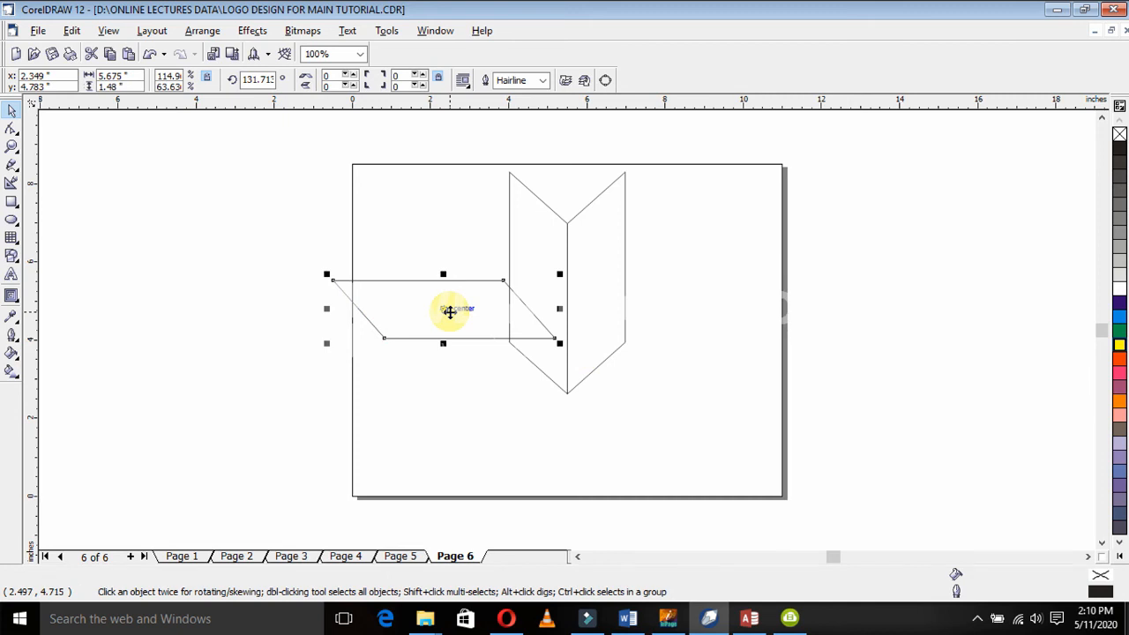
# - Move the horizontal panel so its upper-right corner exactly meets the lower-left corner of the left upright panel
pyautogui.moveTo(449, 312); pyautogui.dragTo(458, 368)
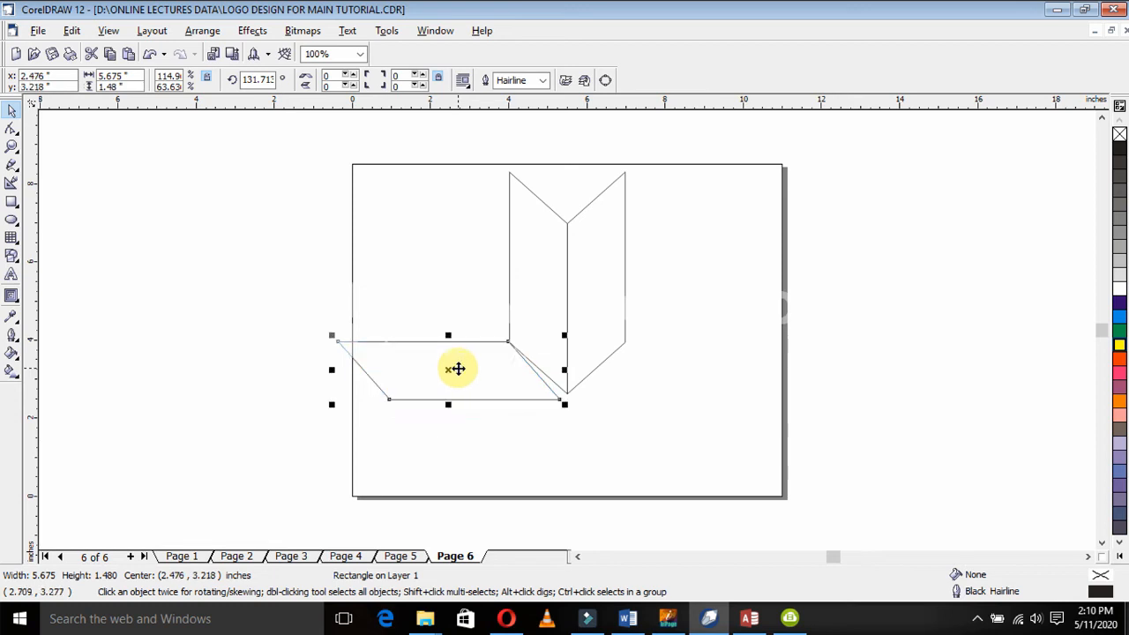
pyautogui.click(486, 439)
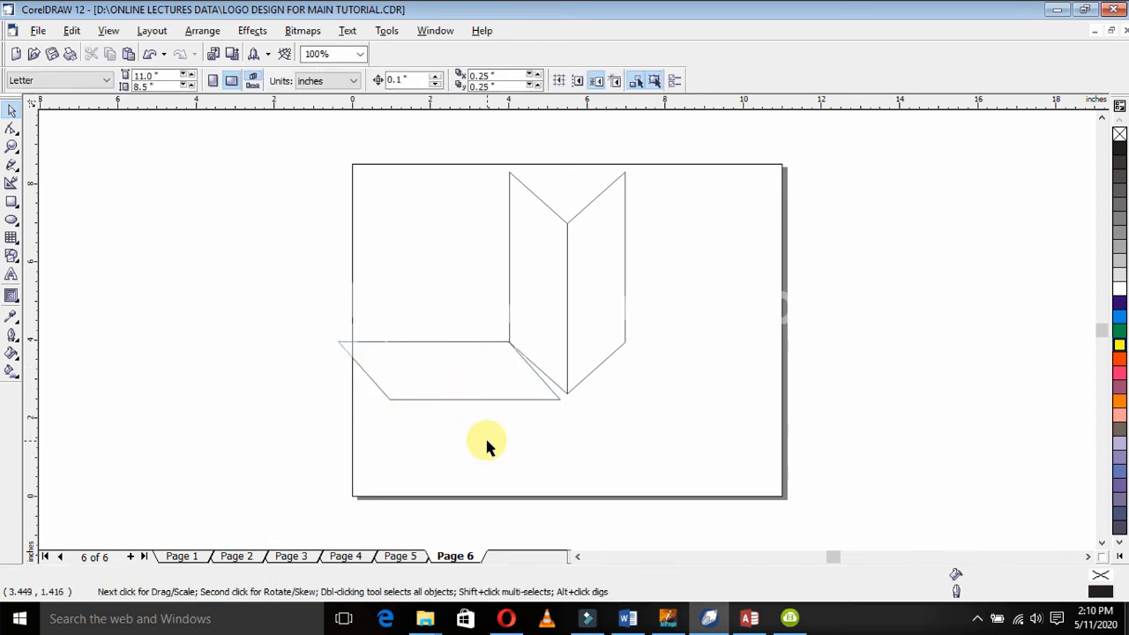
pyautogui.click(12, 147)
pyautogui.moveTo(491, 332); pyautogui.dragTo(523, 354)
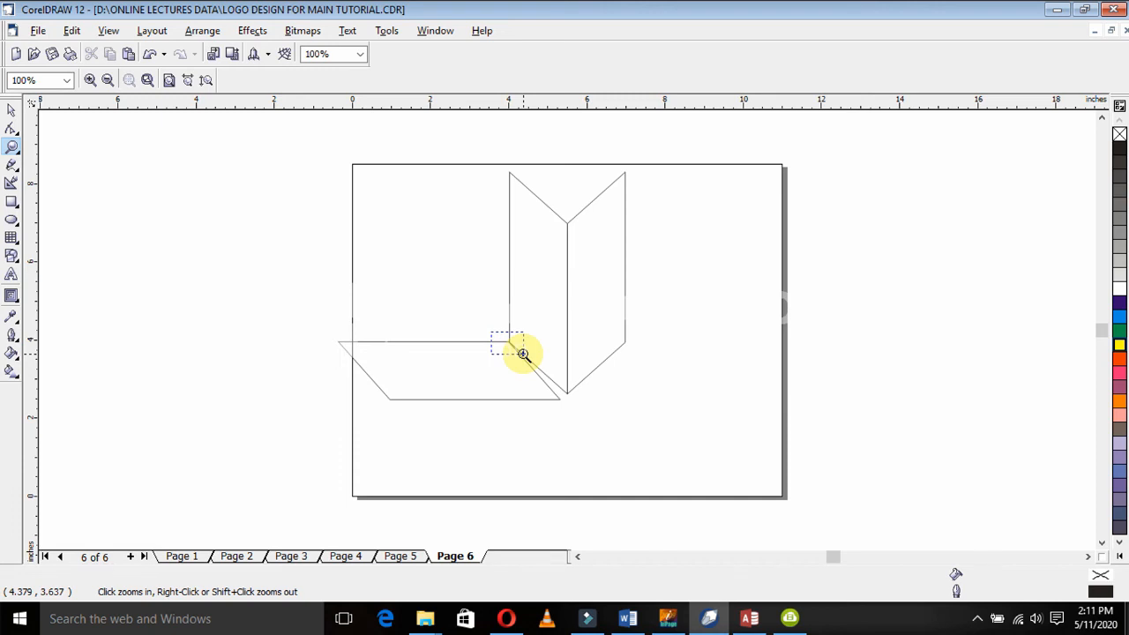
pyautogui.moveTo(523, 354); pyautogui.dragTo(525, 355)
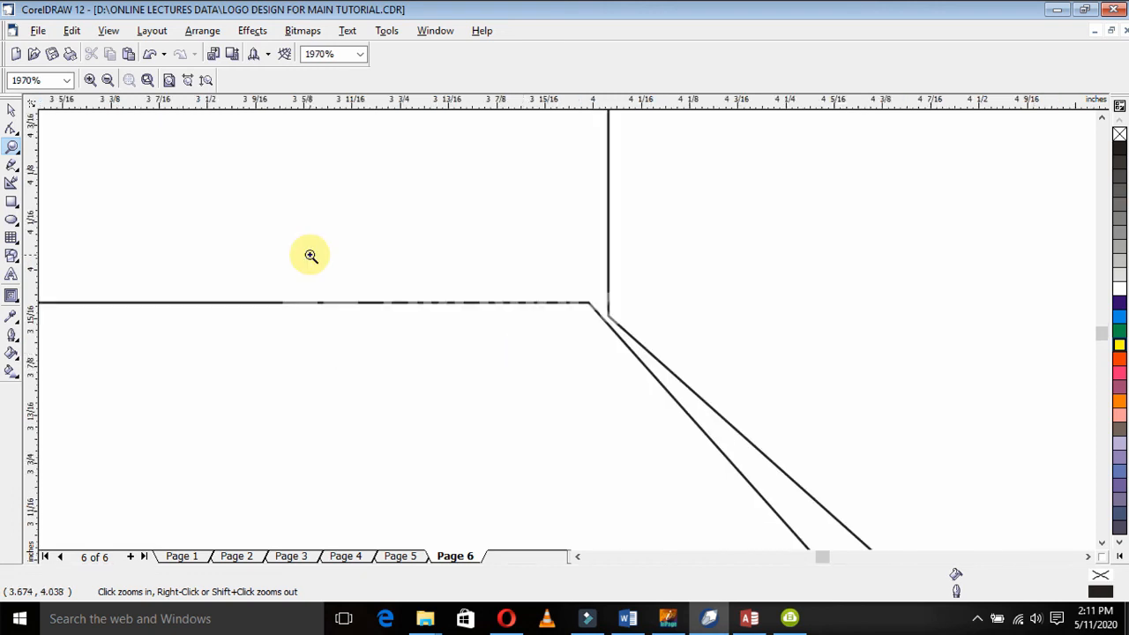
pyautogui.click(10, 113)
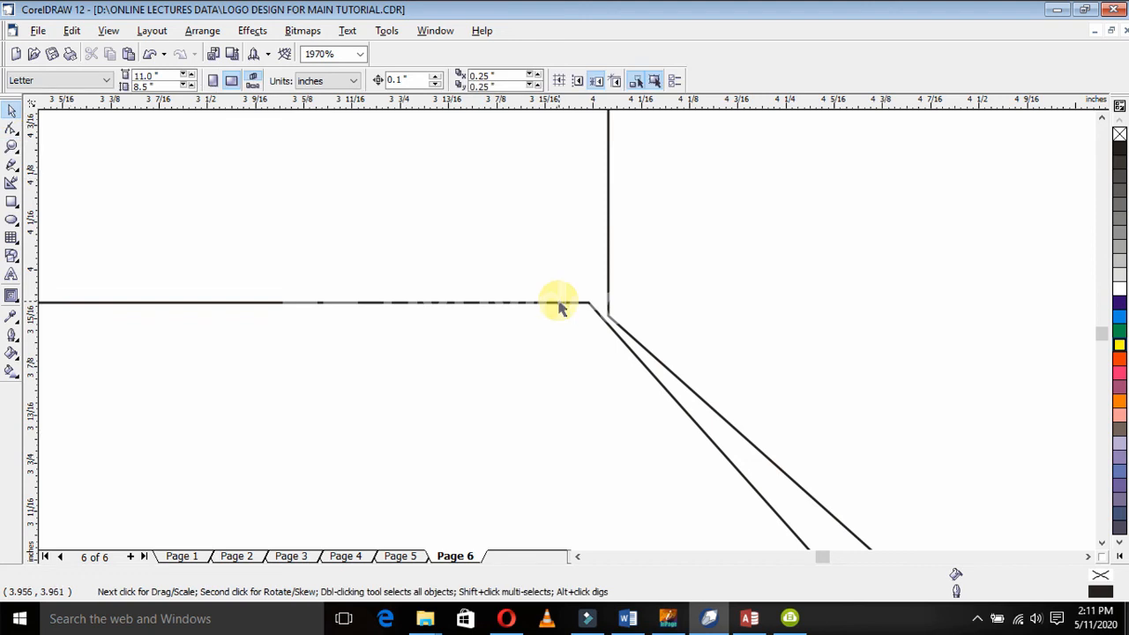
pyautogui.moveTo(559, 303); pyautogui.dragTo(577, 316)
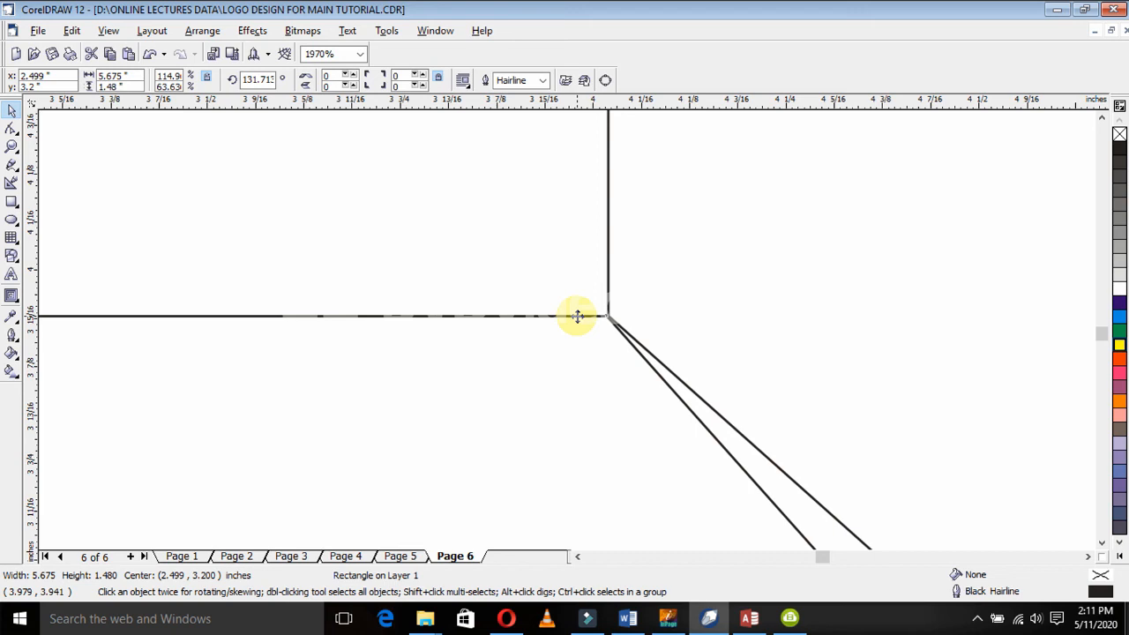
# - Place a horizontal guideline through the lowest corner where the two upright panels meet
pyautogui.press('F4')
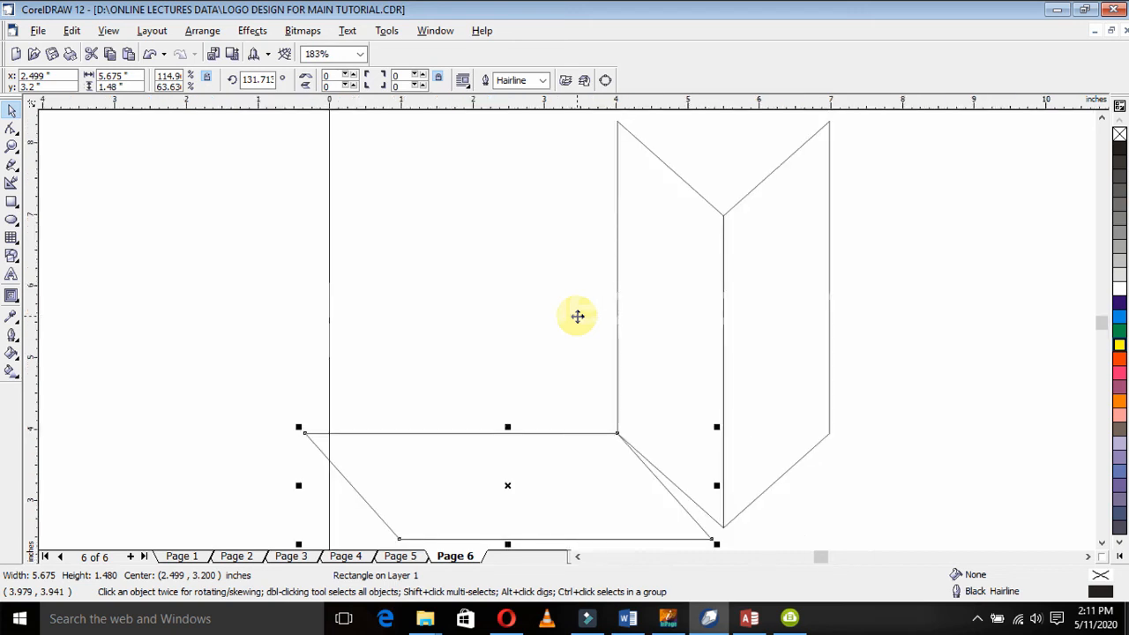
pyautogui.click(1102, 547)
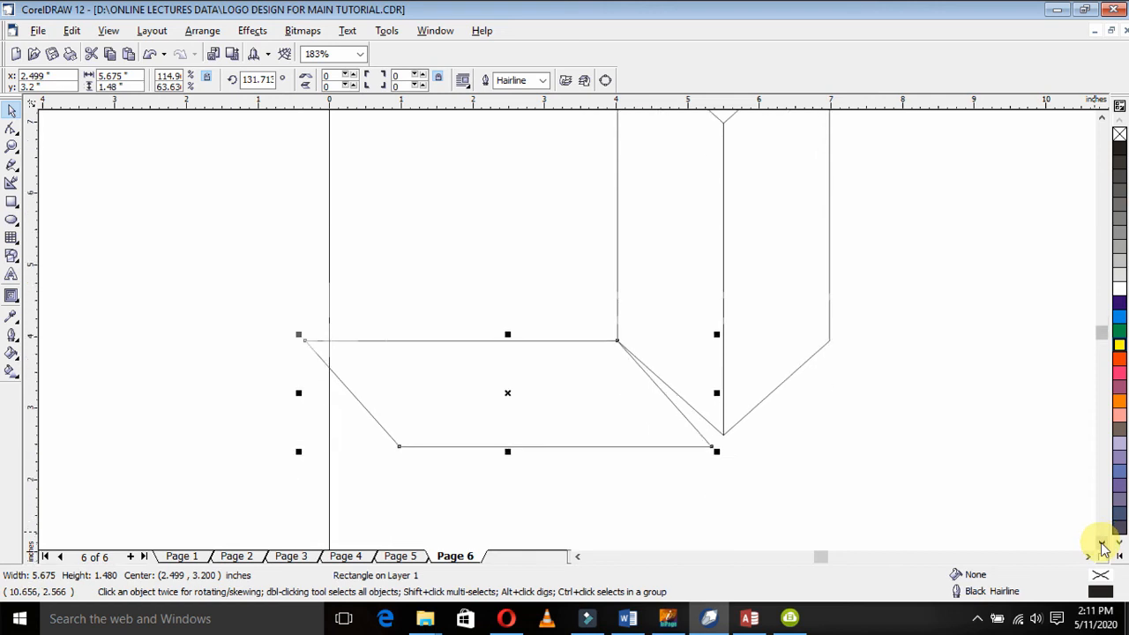
pyautogui.click(510, 391)
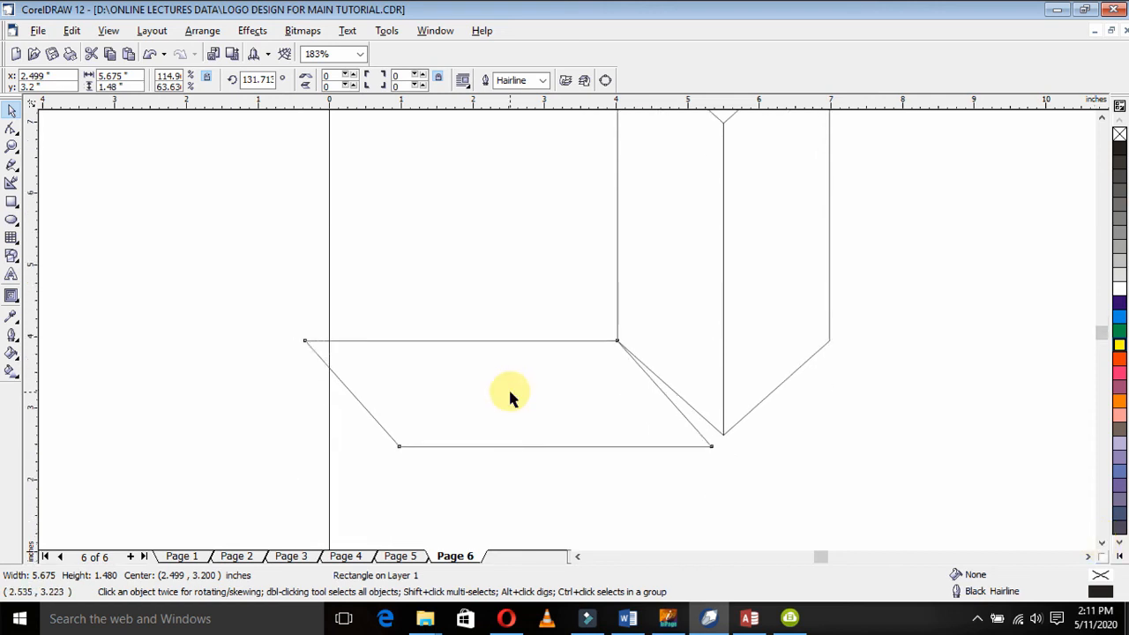
pyautogui.click(520, 440)
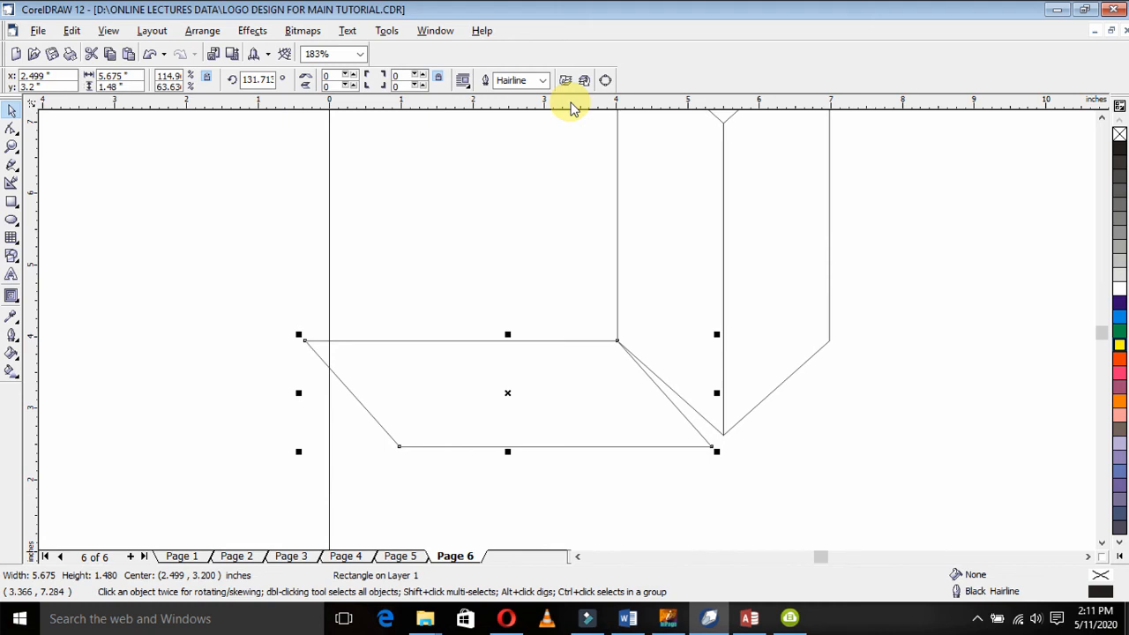
pyautogui.moveTo(571, 104); pyautogui.dragTo(625, 436)
pyautogui.click(570, 446)
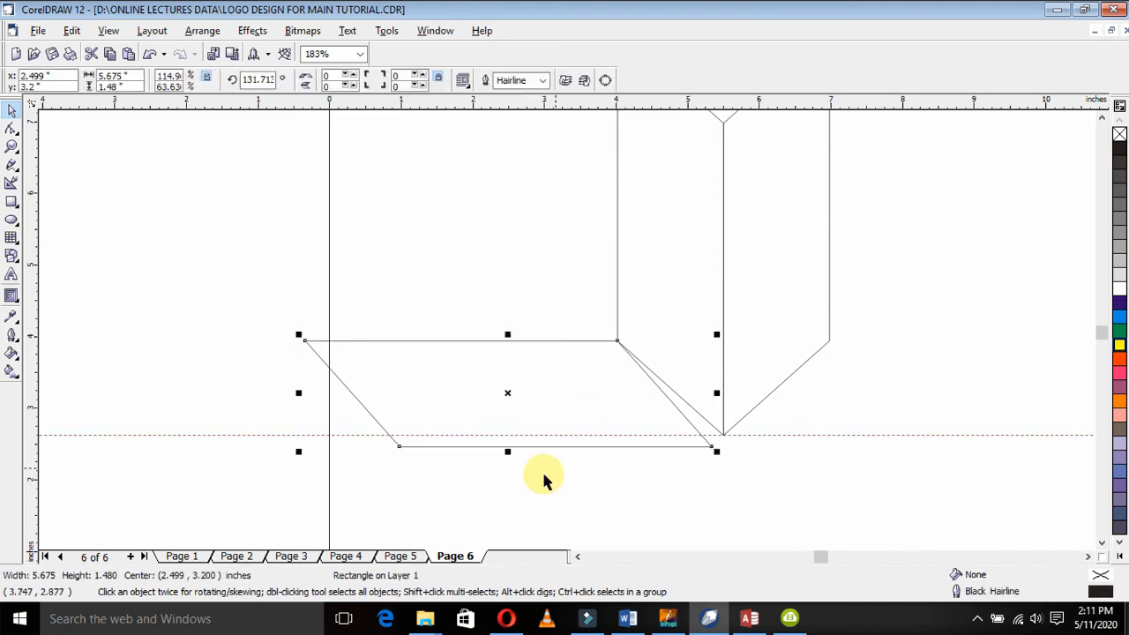
# - Shrink the horizontal panel's height to the guideline, about 1.32 inches, and skew it so its lower-right corner meets the upright panels' lowest corner
pyautogui.moveTo(508, 453); pyautogui.dragTo(509, 441)
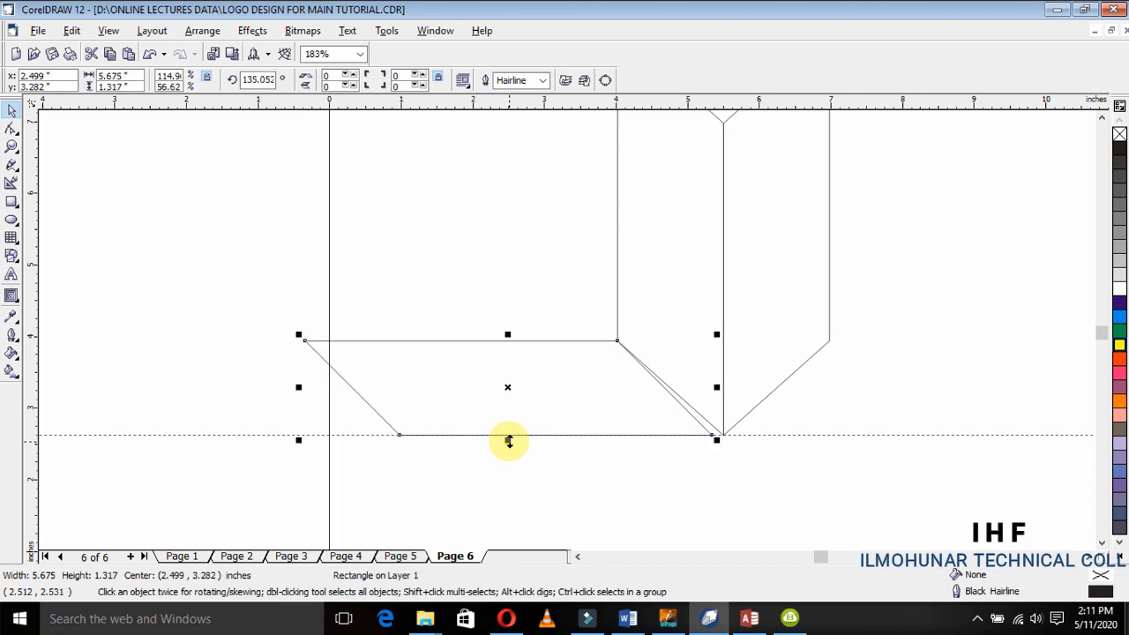
pyautogui.click(509, 387)
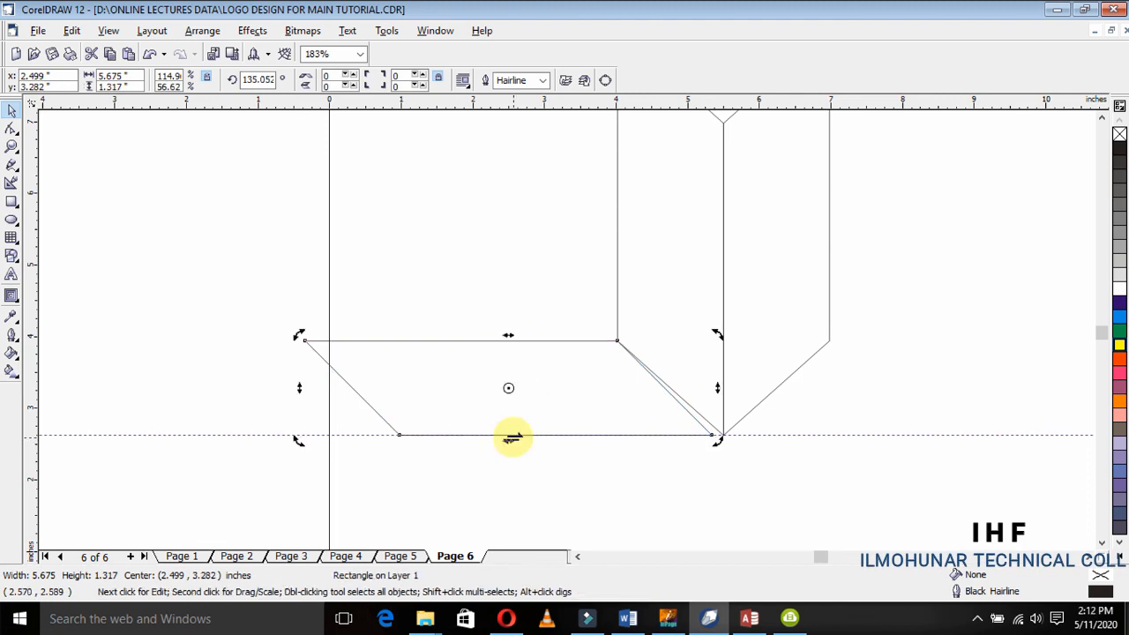
pyautogui.moveTo(512, 438); pyautogui.dragTo(514, 436)
pyautogui.click(537, 502)
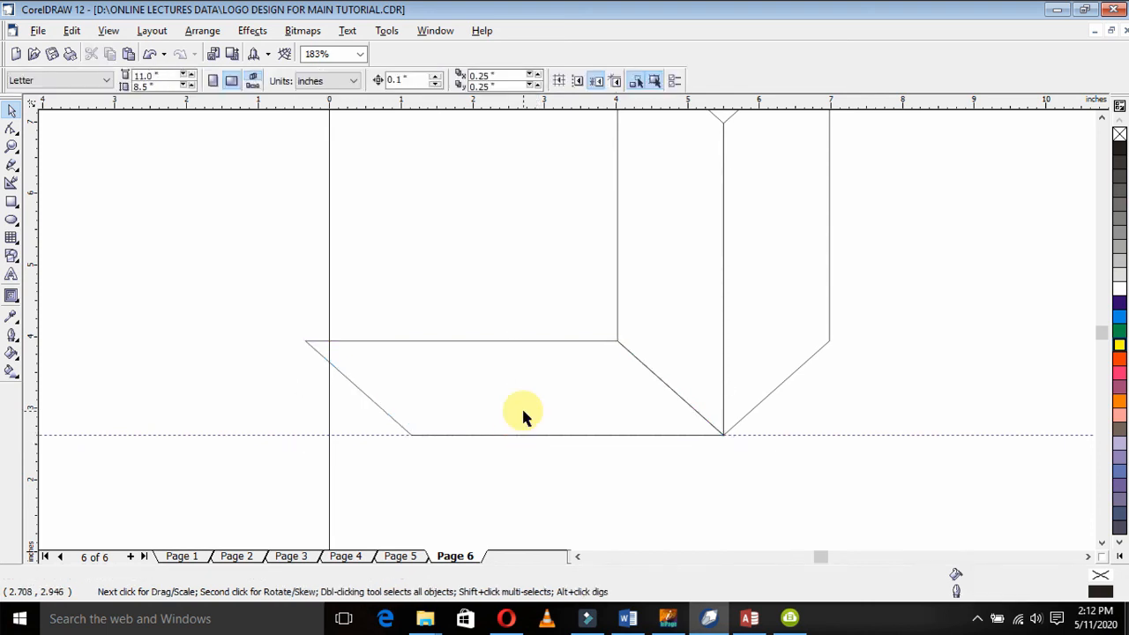
# - Create a horizontally mirrored copy of the horizontal panel on the right side of the upright panels, leaving the original in place
pyautogui.press('F4')
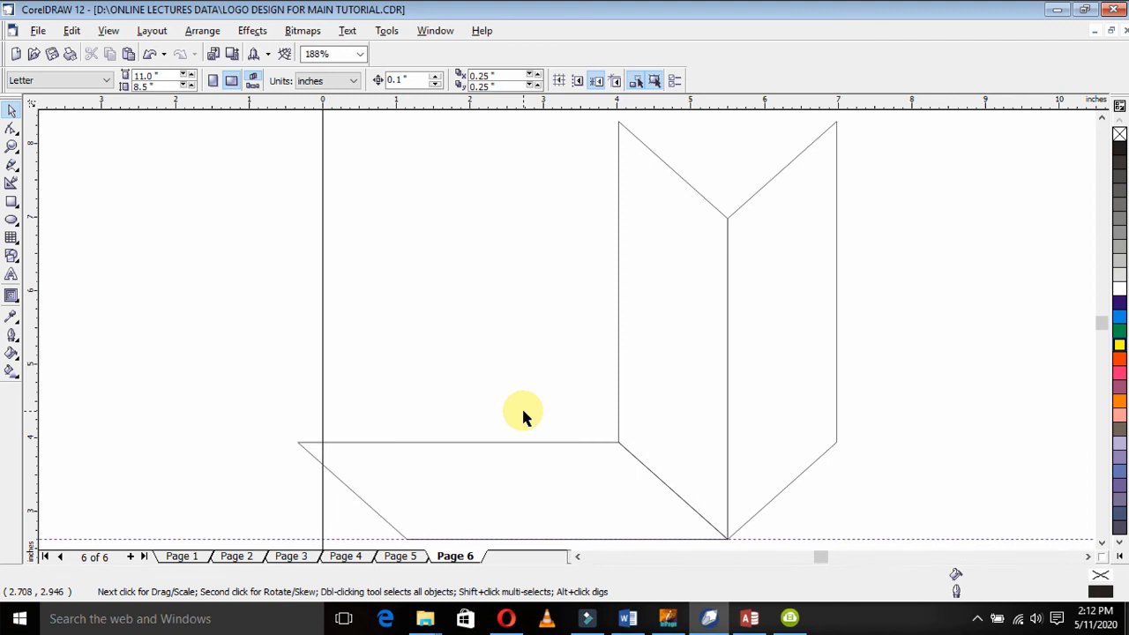
pyautogui.hotkey('shift', 'F4')
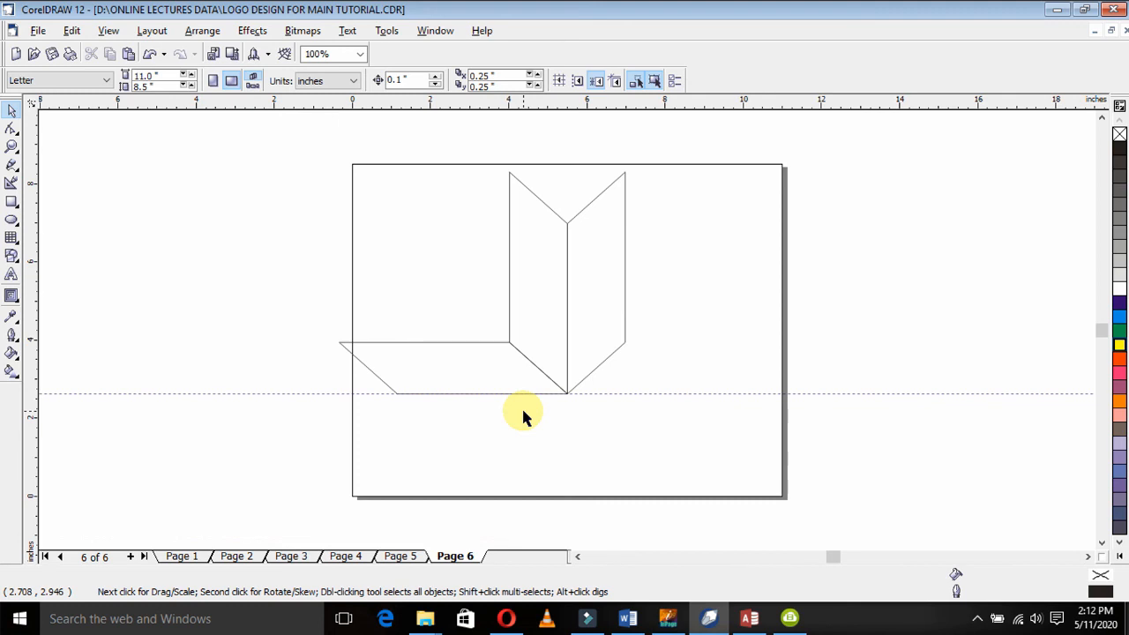
pyautogui.click(365, 365)
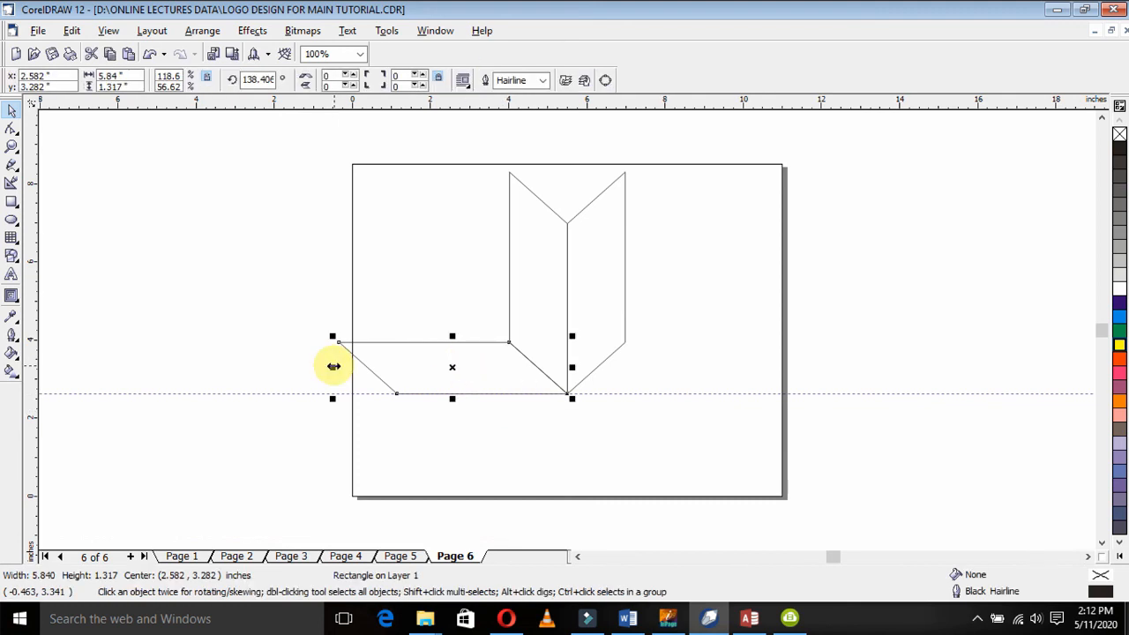
pyautogui.moveTo(334, 366); pyautogui.dragTo(718, 349)
pyautogui.press('ctrl')
pyautogui.click(754, 261)
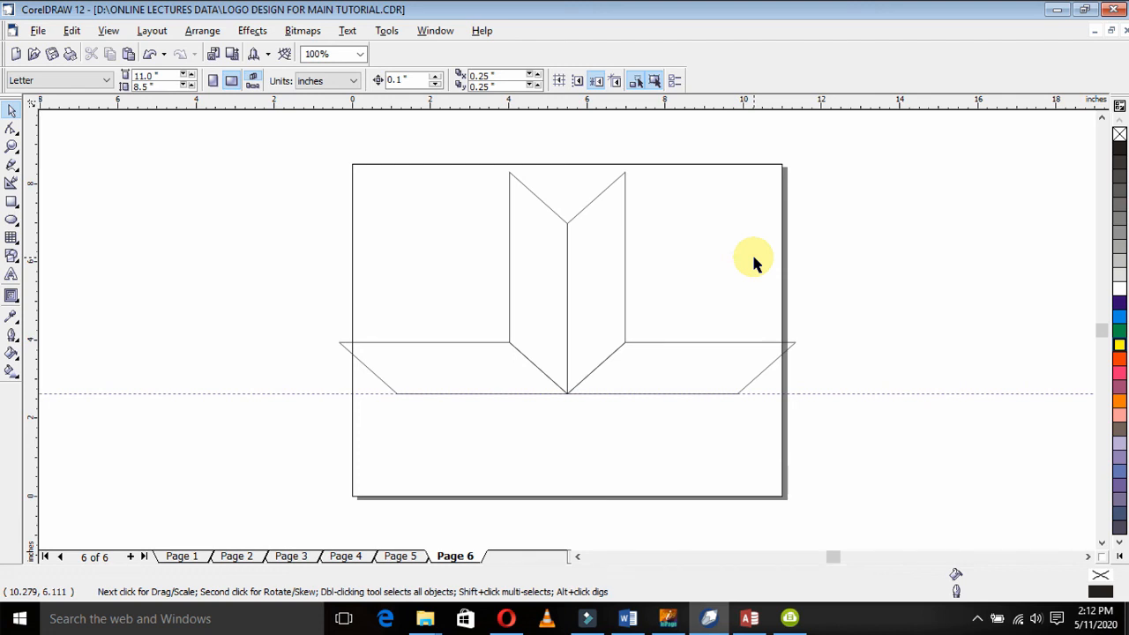
# - Fill the right upright panel with 10% Black and the left upright panel with 20% Black
pyautogui.click(585, 226)
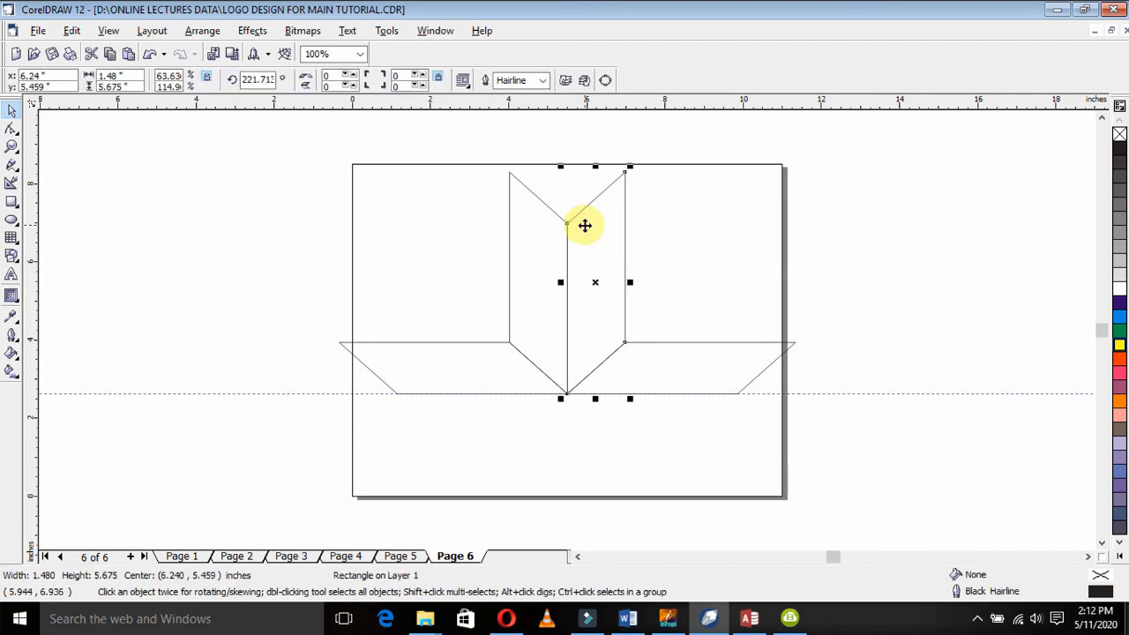
pyautogui.click(1120, 276)
pyautogui.click(542, 236)
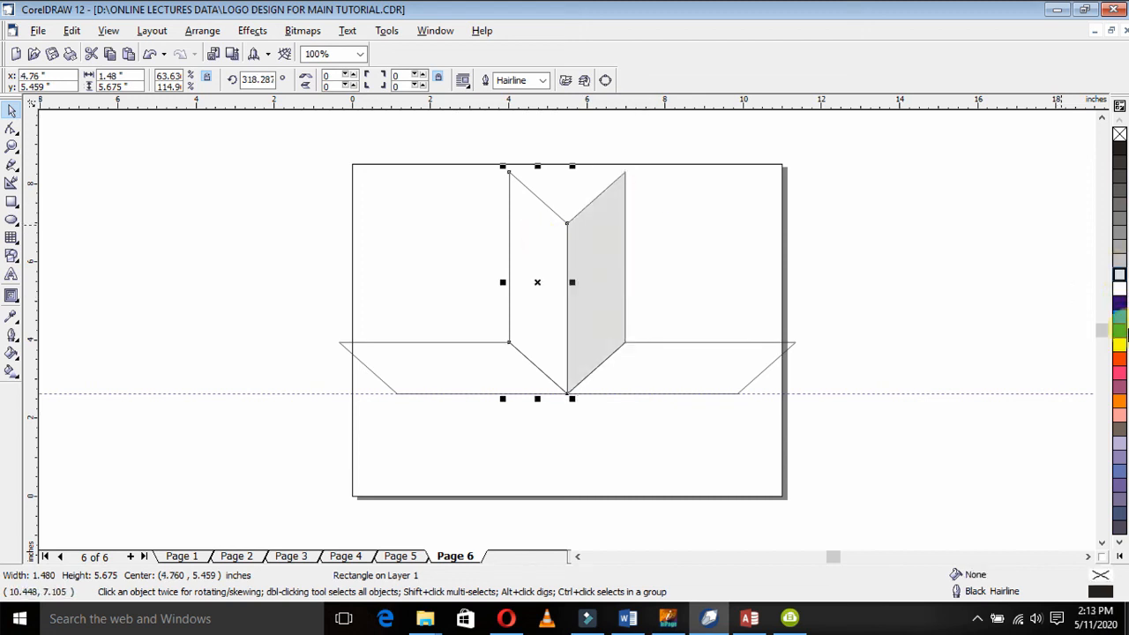
pyautogui.click(1119, 262)
# - Fill both horizontal panels with 10% Black
pyautogui.click(536, 369)
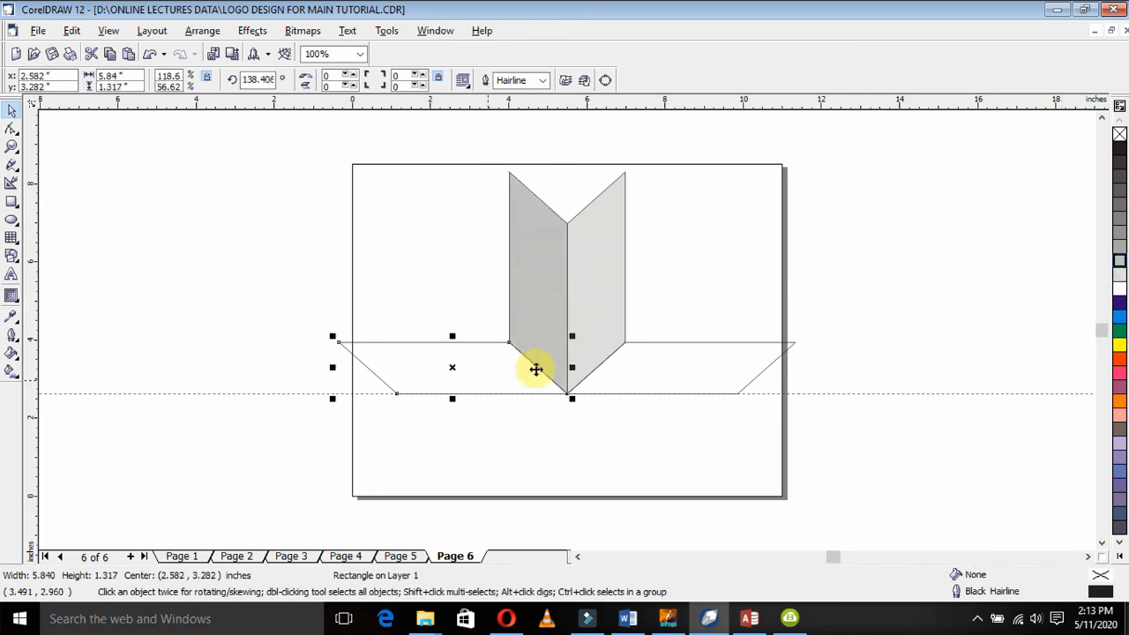
pyautogui.click(1119, 273)
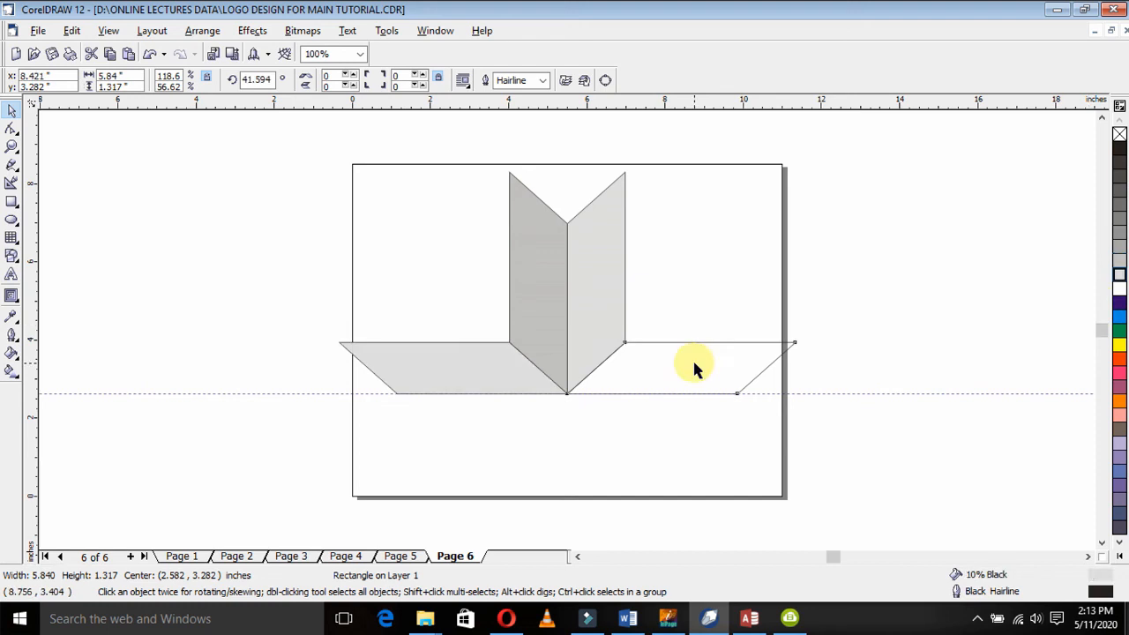
pyautogui.click(693, 369)
pyautogui.click(1120, 273)
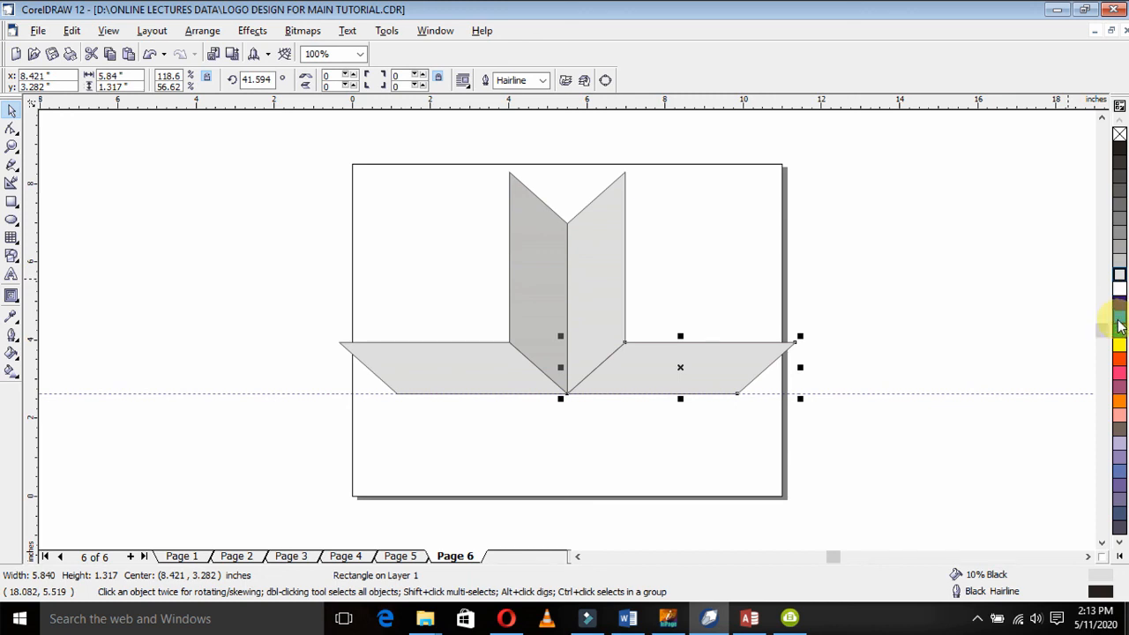
# - Set the outline colour of the right horizontal panel and the right upright panel to Cyan
pyautogui.rightClick(1119, 318)
pyautogui.click(588, 278)
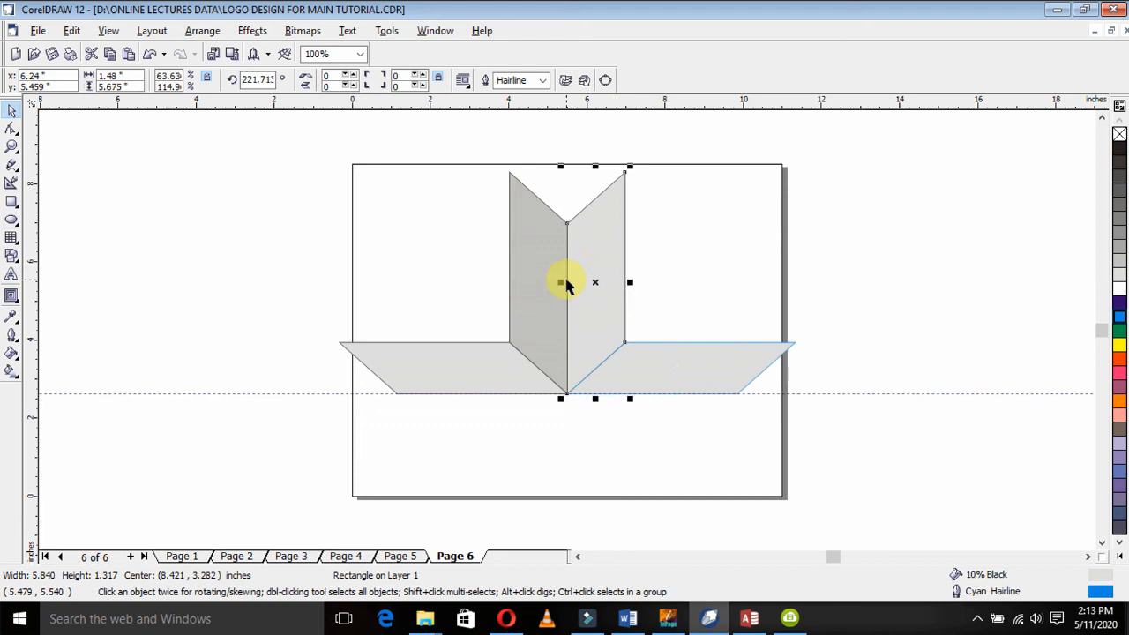
pyautogui.rightClick(1119, 318)
pyautogui.click(516, 327)
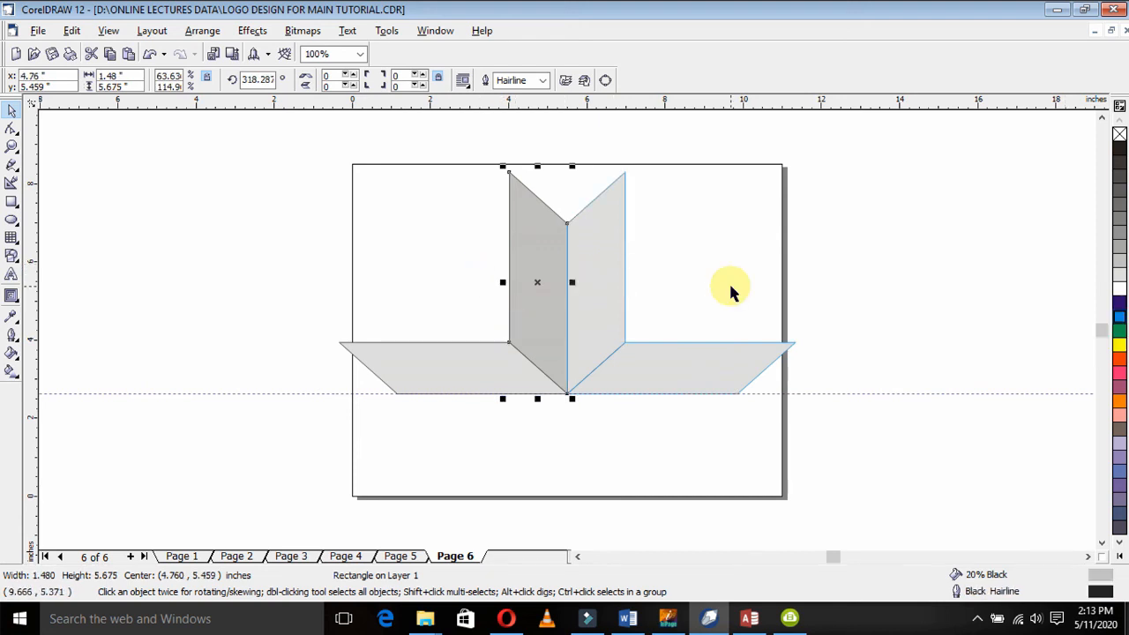
pyautogui.click(729, 282)
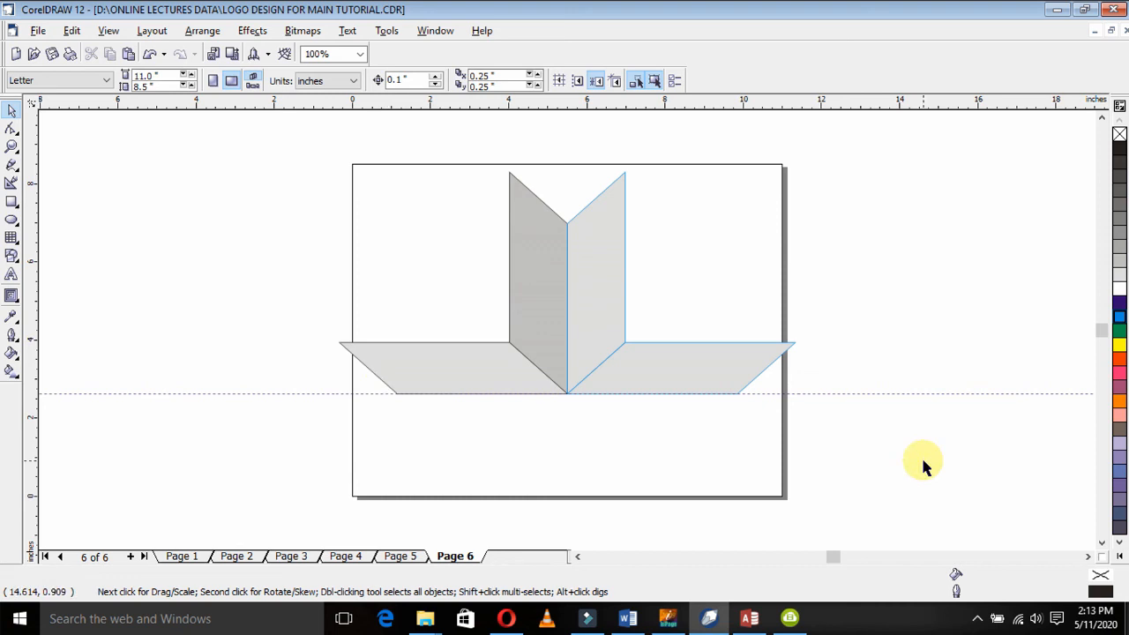
pyautogui.click(977, 618)
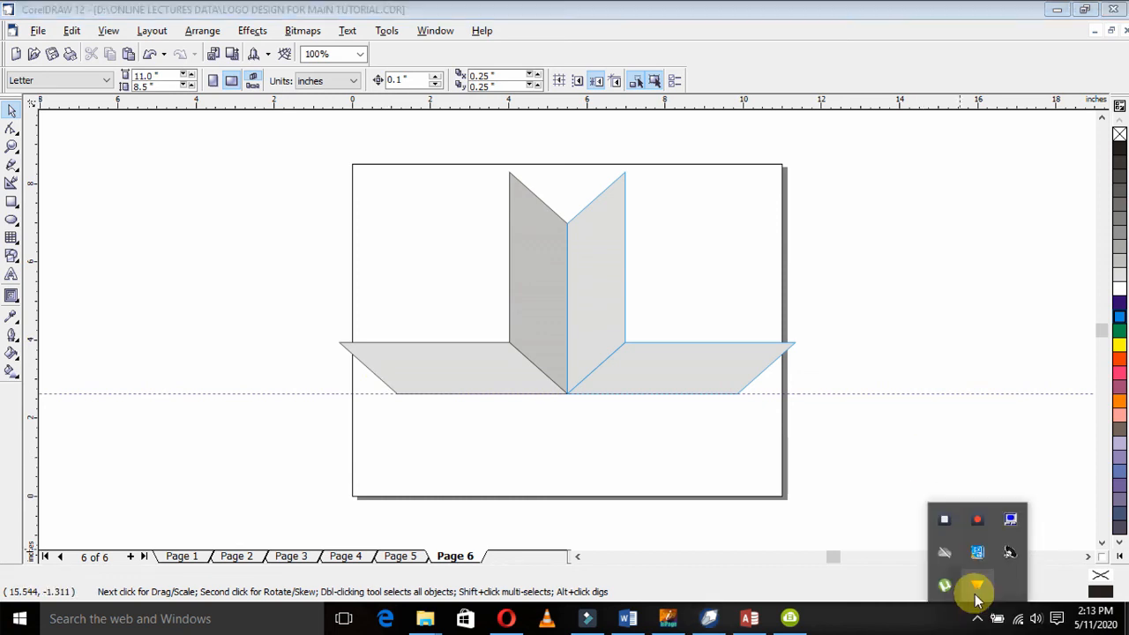